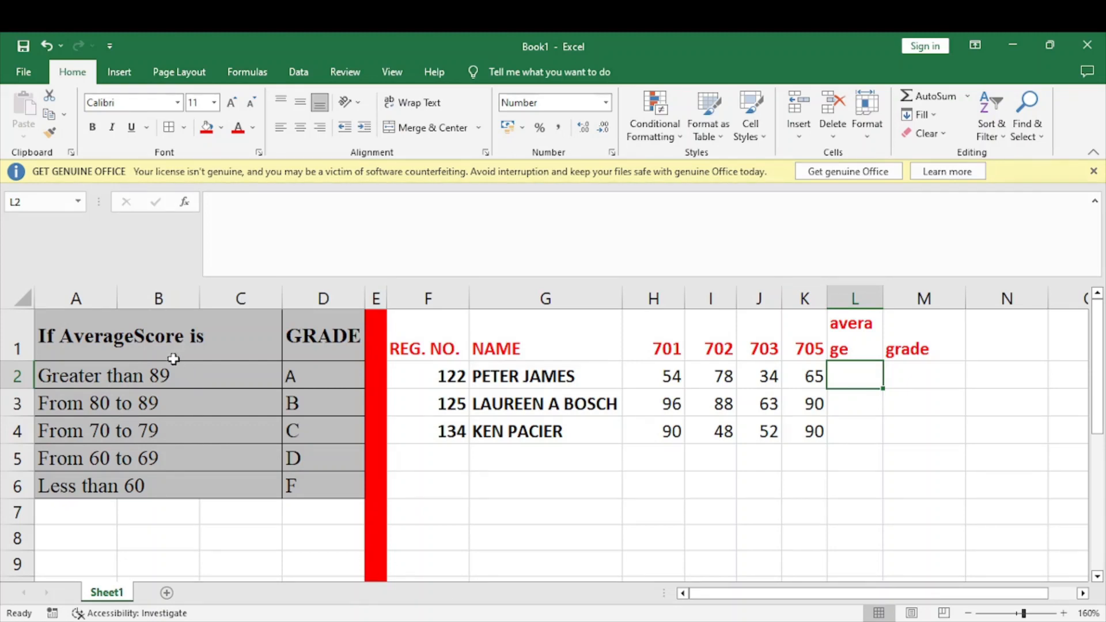
Examine the average score ranges and matching grades in A1:D6 and the student score records in F1:M4
{"action": "left_click_drag", "start_coordinate": [99, 332], "coordinate": [350, 480]}
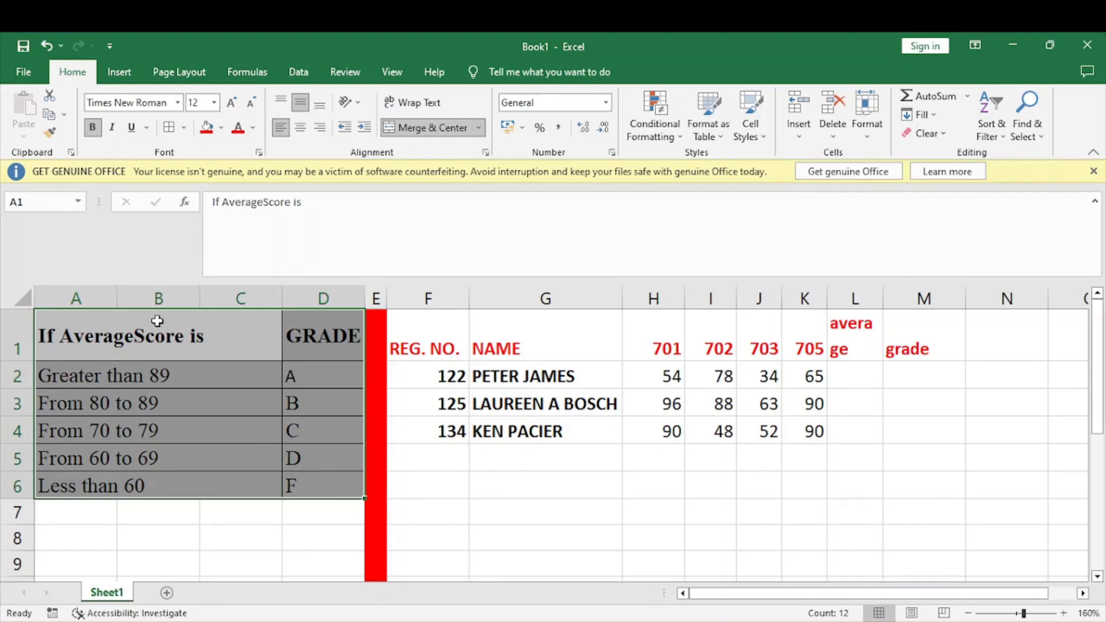
{"action": "left_click", "coordinate": [158, 320]}
{"action": "left_click_drag", "start_coordinate": [158, 321], "coordinate": [920, 431]}
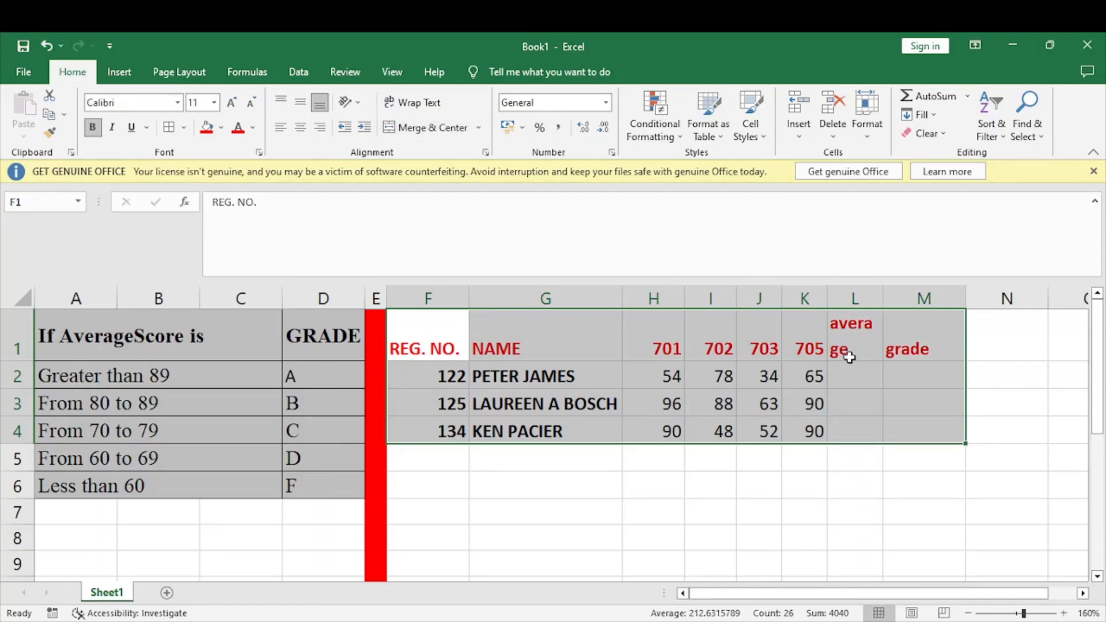
{"action": "left_click", "coordinate": [905, 379]}
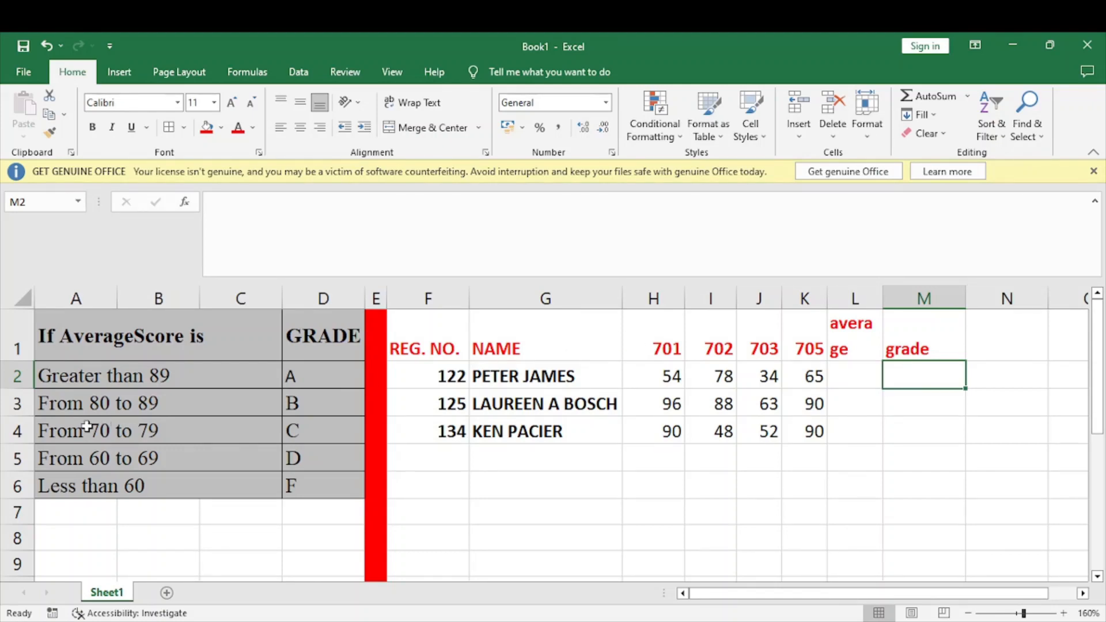
{"action": "left_click_drag", "start_coordinate": [154, 376], "coordinate": [148, 461]}
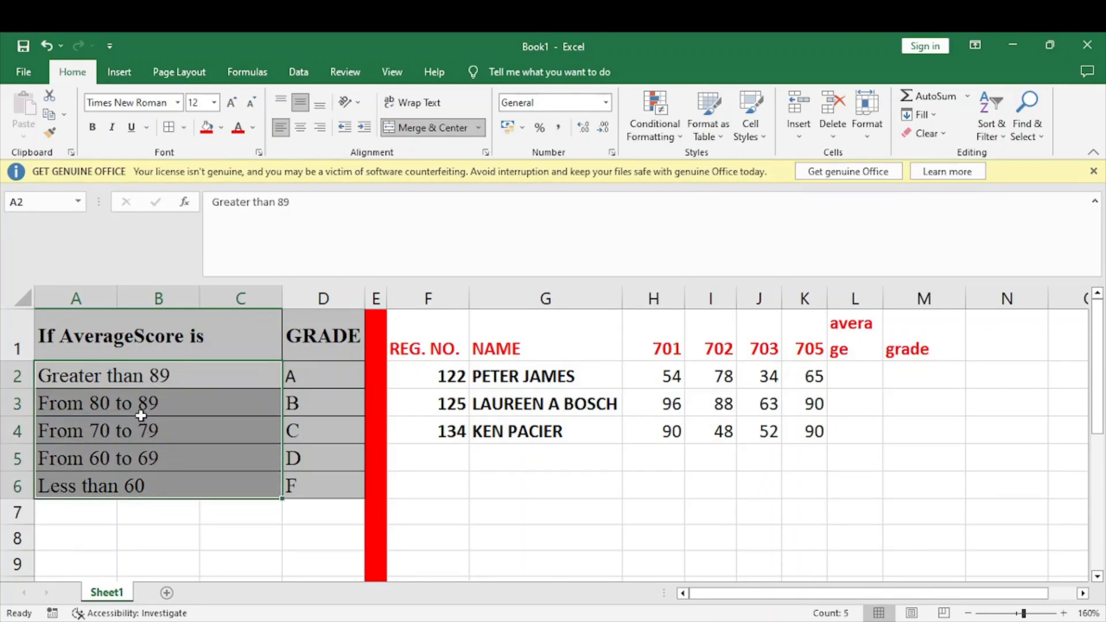
{"action": "left_click", "coordinate": [128, 382]}
{"action": "left_click", "coordinate": [316, 374]}
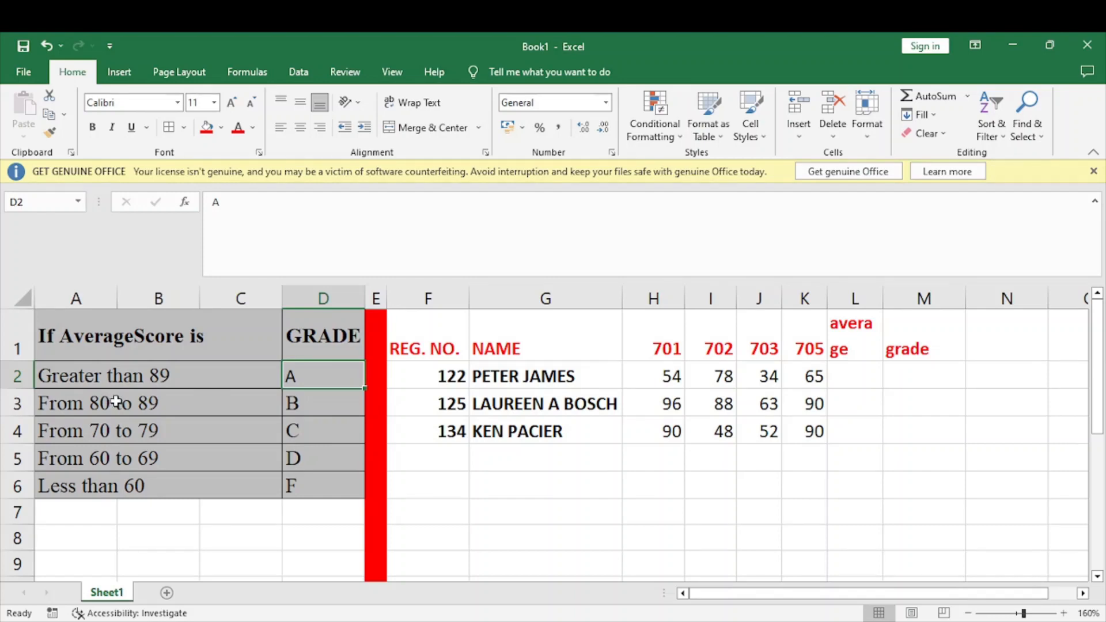
{"action": "left_click", "coordinate": [306, 403]}
{"action": "left_click", "coordinate": [138, 430]}
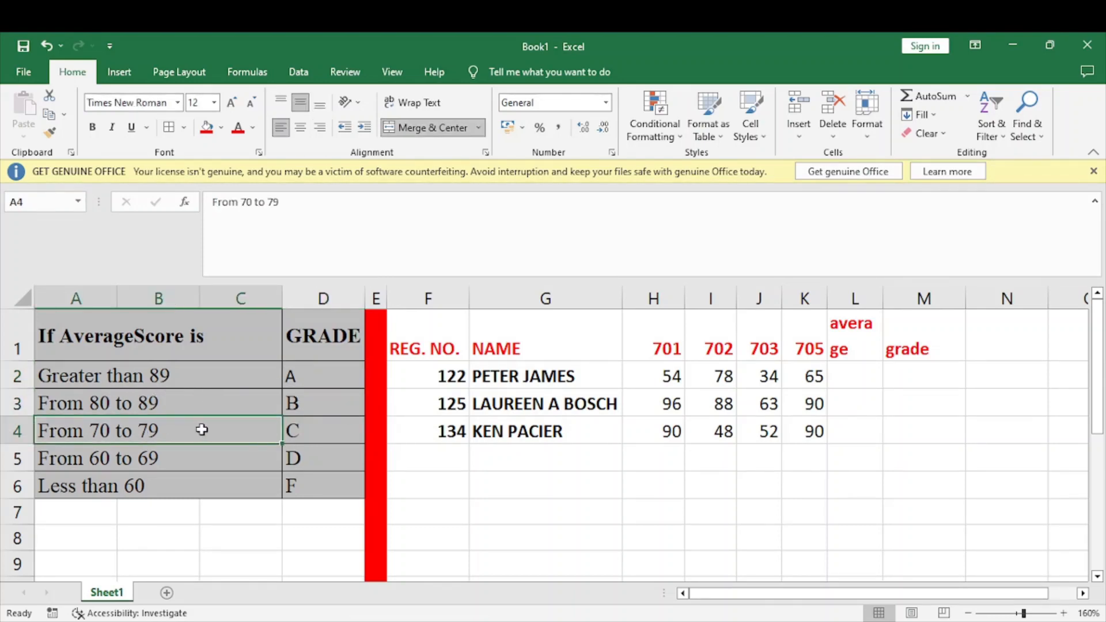
{"action": "left_click", "coordinate": [307, 429]}
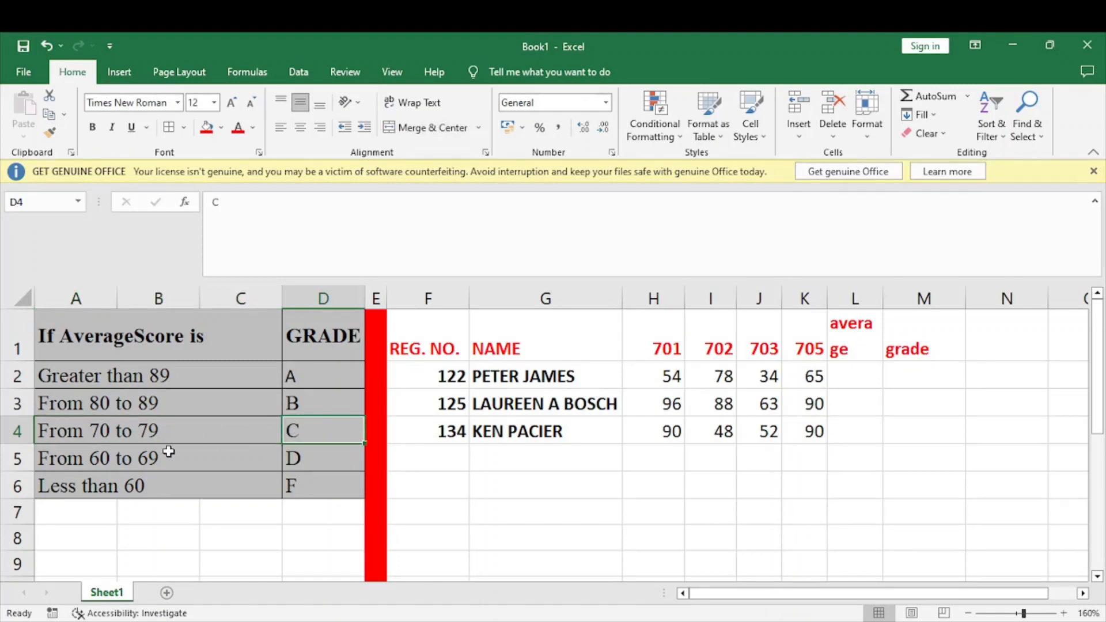
{"action": "left_click", "coordinate": [168, 450]}
{"action": "left_click", "coordinate": [311, 452]}
{"action": "left_click", "coordinate": [146, 483]}
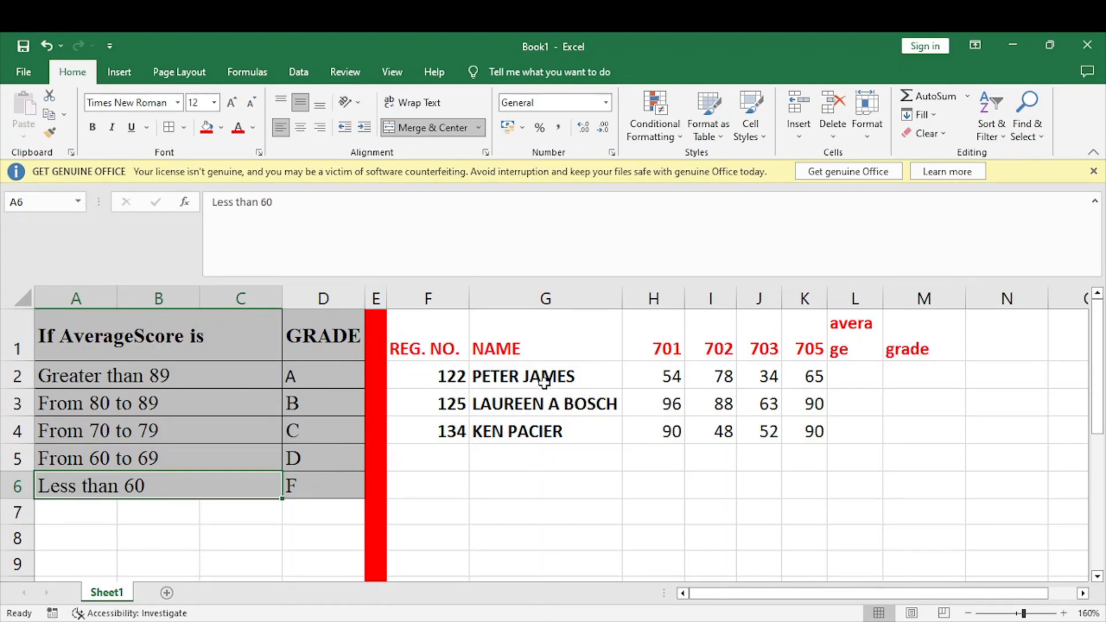
{"action": "left_click_drag", "start_coordinate": [440, 375], "coordinate": [818, 430]}
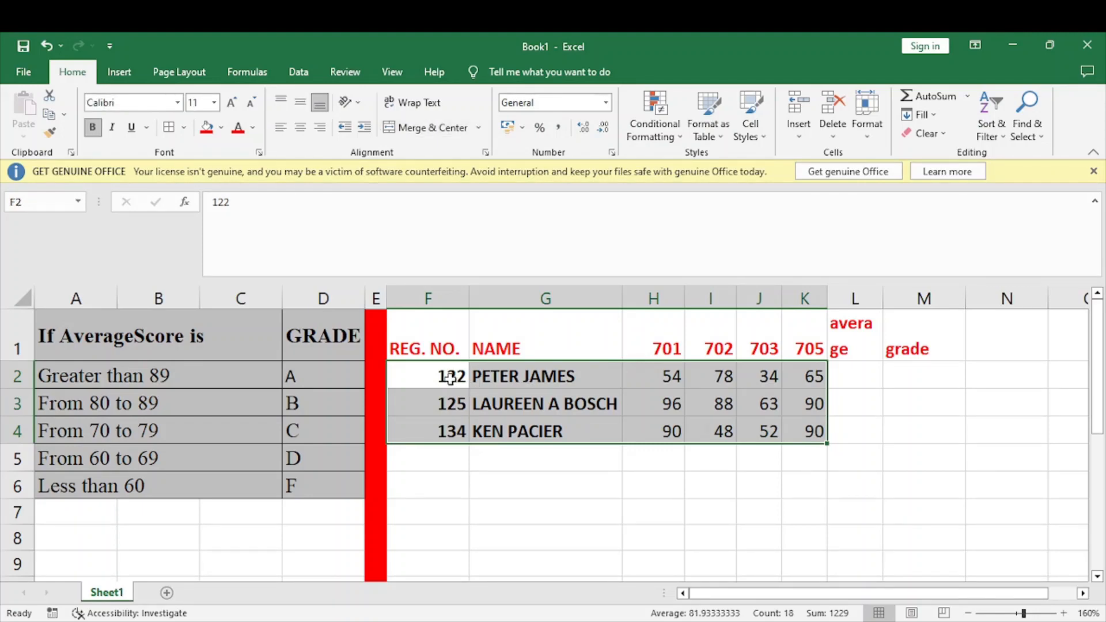
{"action": "left_click", "coordinate": [653, 377]}
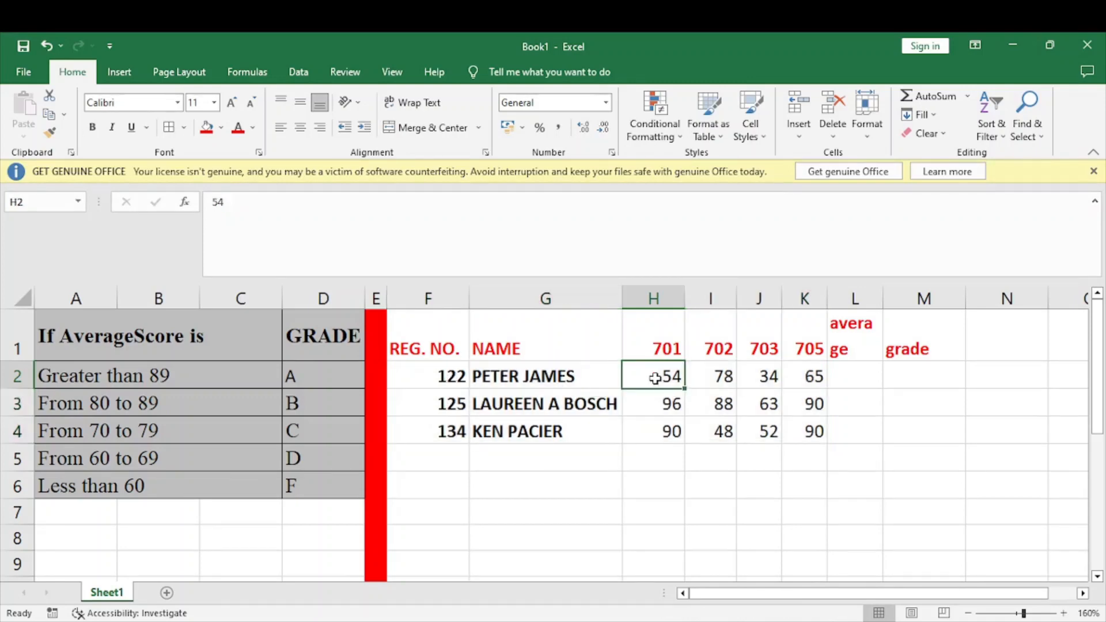
Fill the course code headers in H1:K1 with grey and apply cell borders to them
{"action": "left_click_drag", "start_coordinate": [674, 352], "coordinate": [794, 346]}
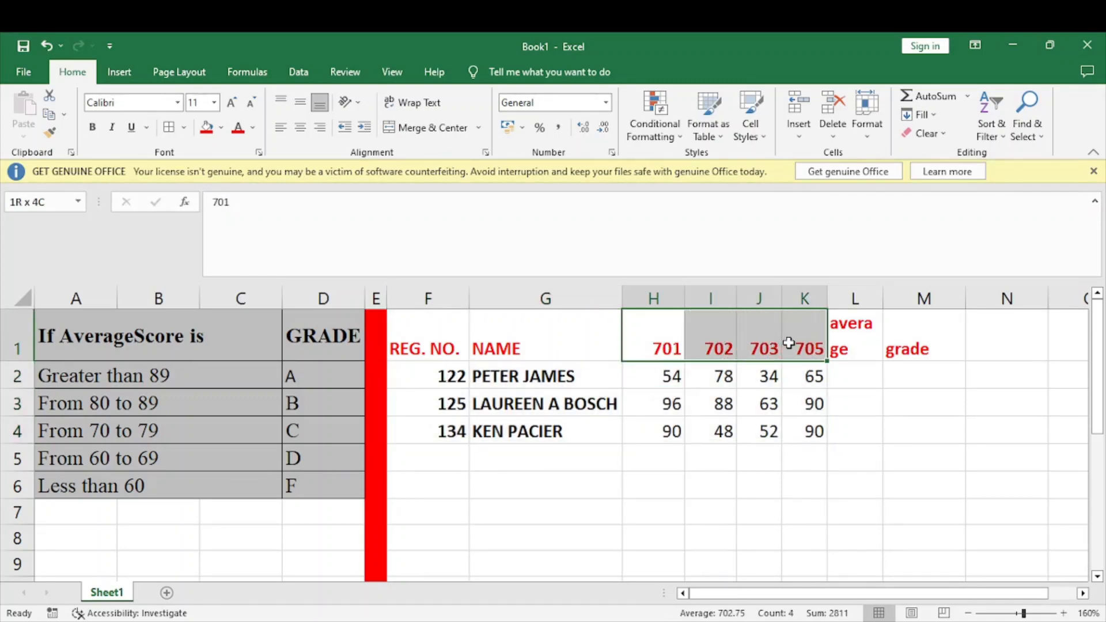
{"action": "left_click", "coordinate": [221, 128]}
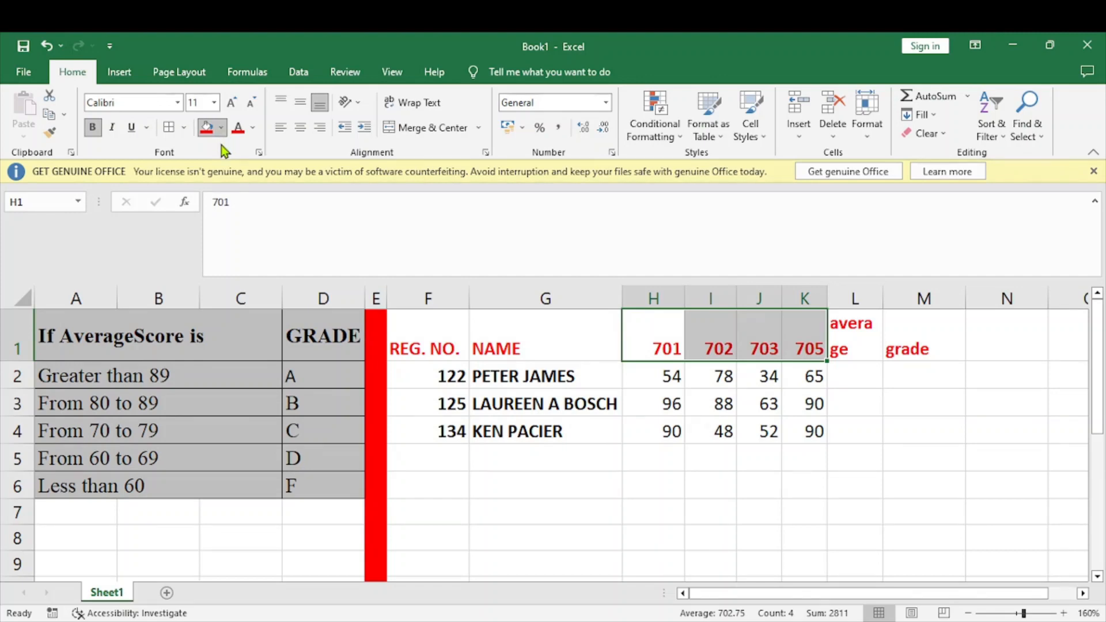
{"action": "left_click", "coordinate": [236, 172]}
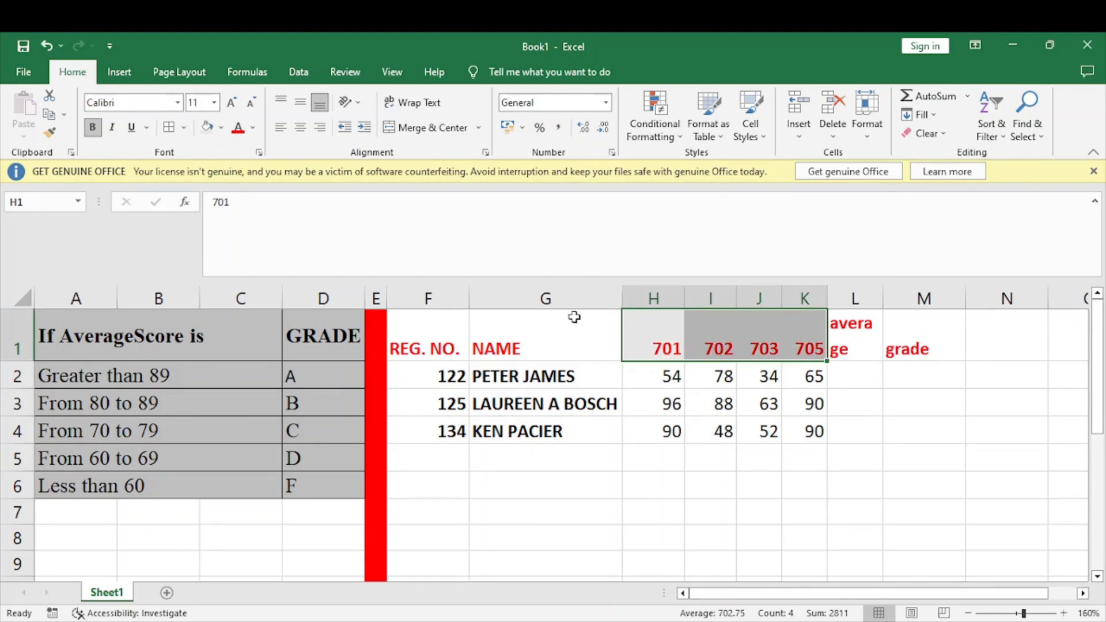
{"action": "left_click", "coordinate": [168, 128]}
{"action": "left_click", "coordinate": [653, 340]}
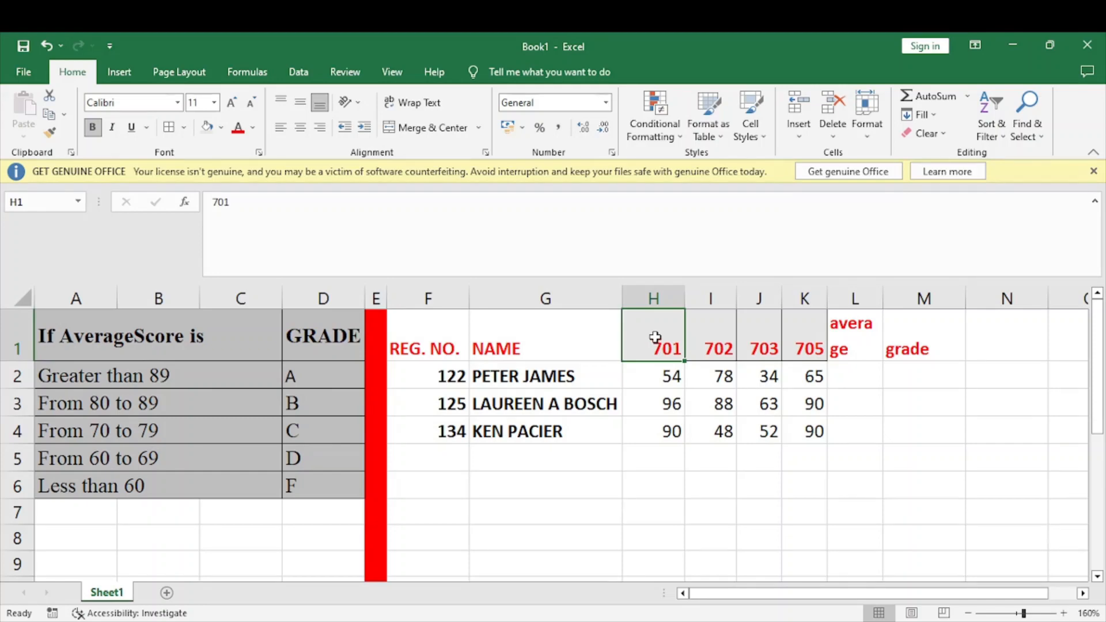
{"action": "left_click", "coordinate": [719, 335]}
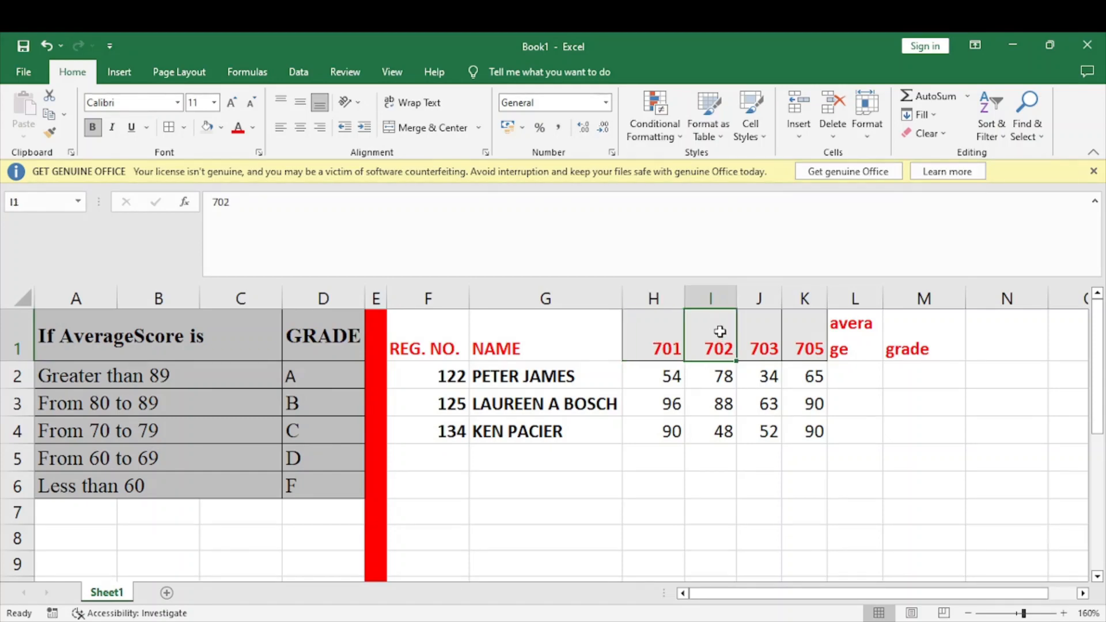
{"action": "left_click", "coordinate": [750, 327]}
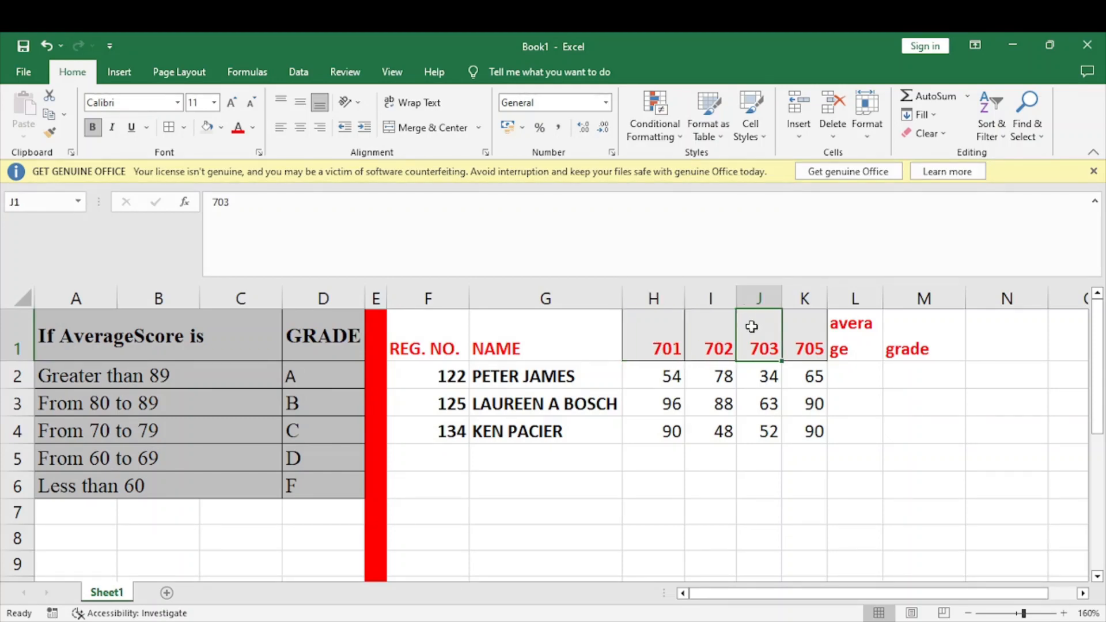
{"action": "left_click", "coordinate": [809, 339]}
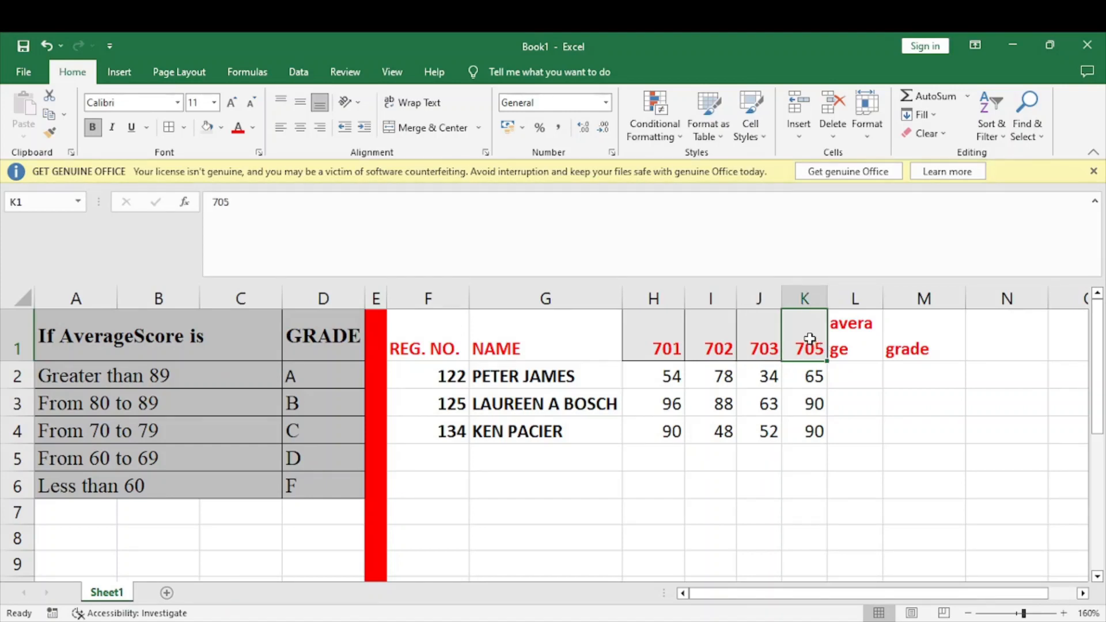
{"action": "left_click", "coordinate": [662, 376]}
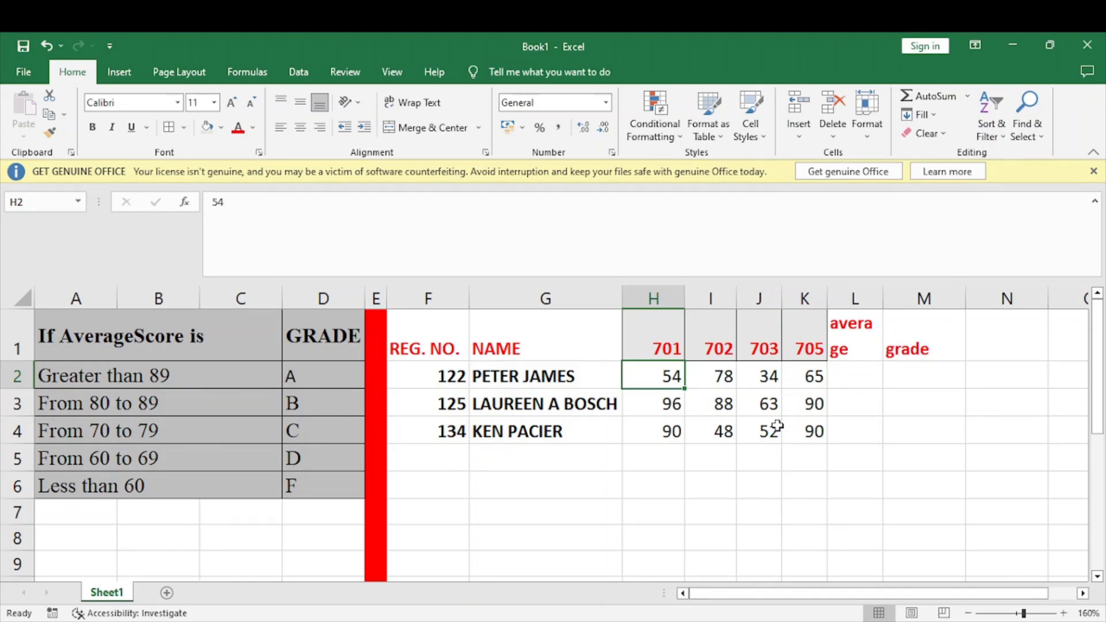
Calculate the first student's average score in L2 with the formula =AVERAGE(H2:K2)
{"action": "left_click", "coordinate": [858, 377]}
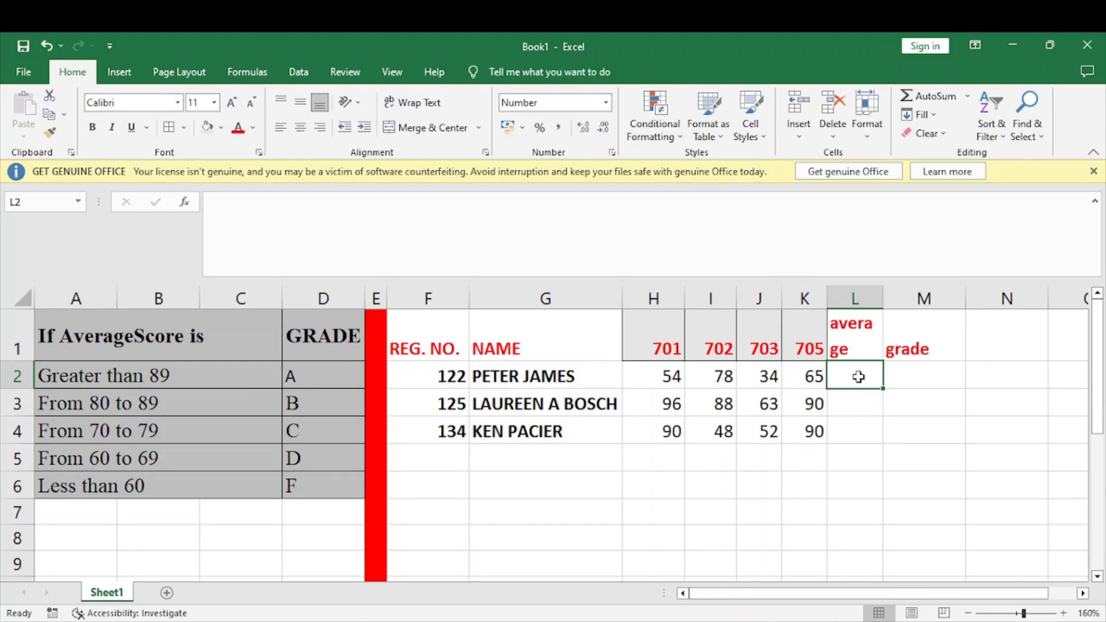
{"action": "type", "text": "="}
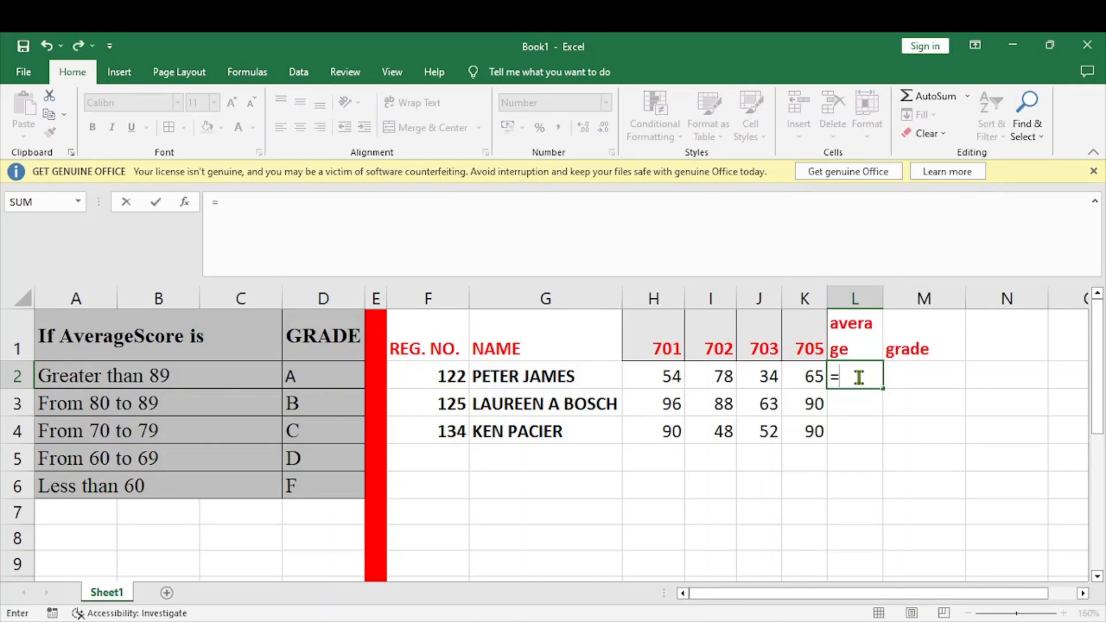
{"action": "type", "text": "AVERAGE("}
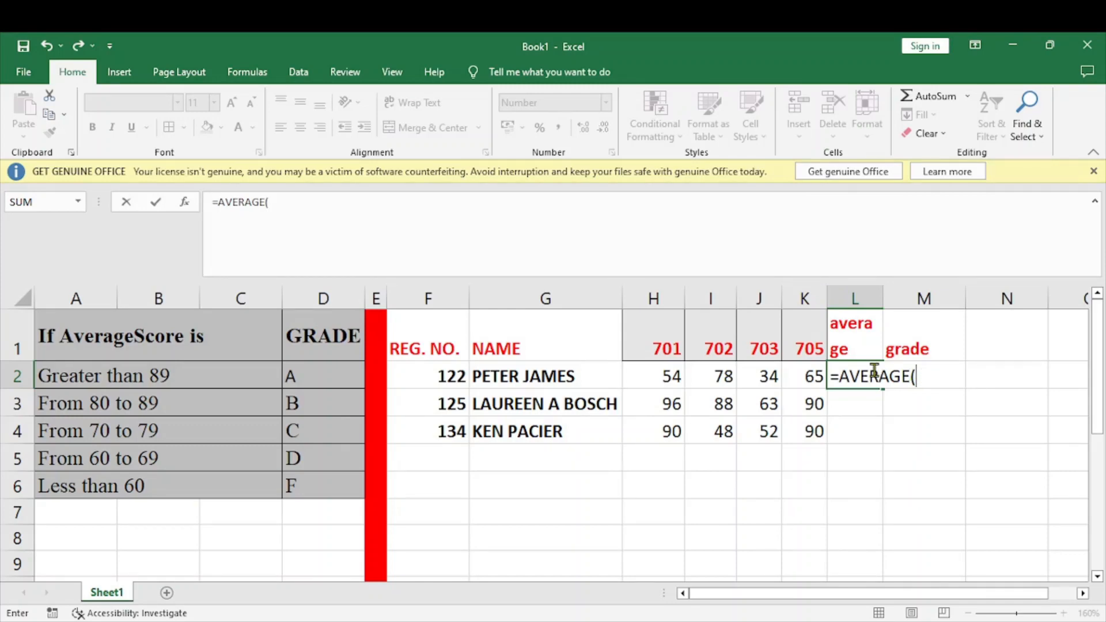
{"action": "left_click_drag", "start_coordinate": [659, 373], "coordinate": [809, 364]}
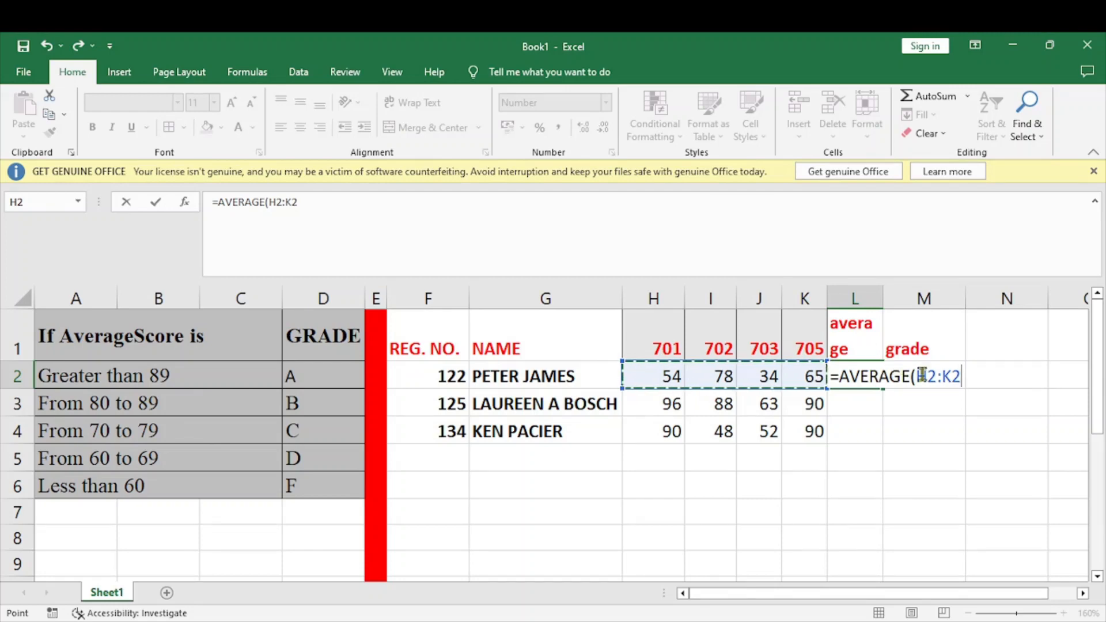
{"action": "type", "text": ")"}
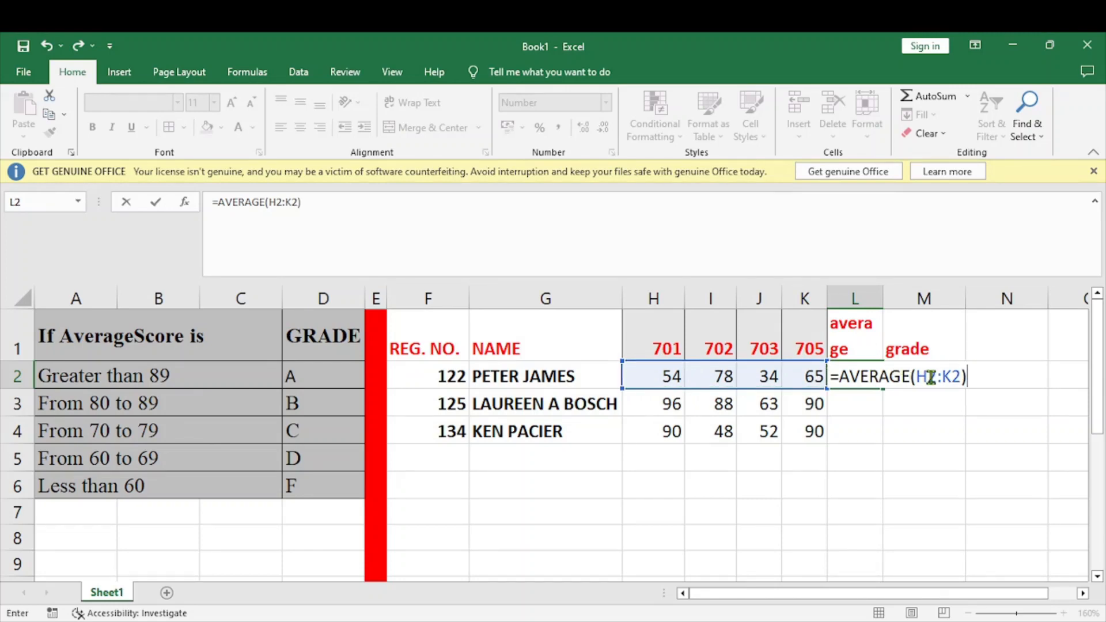
{"action": "key", "text": "Return"}
Copy the average formula from L2 down to L4 for the remaining students
{"action": "left_click", "coordinate": [851, 375]}
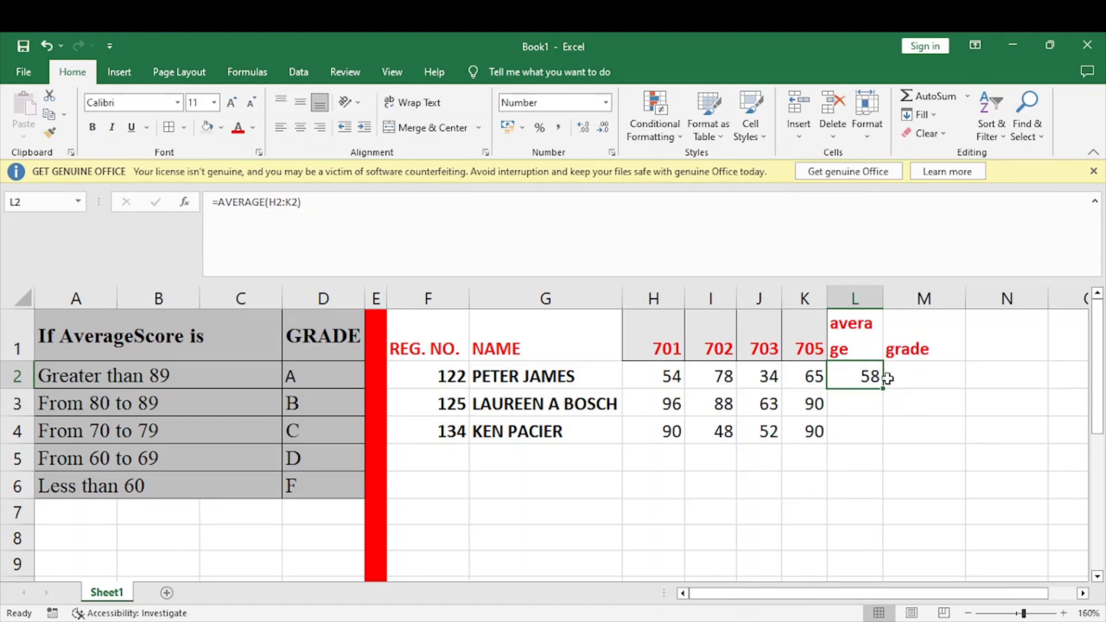
{"action": "left_click_drag", "start_coordinate": [882, 389], "coordinate": [882, 434]}
{"action": "left_click", "coordinate": [912, 390]}
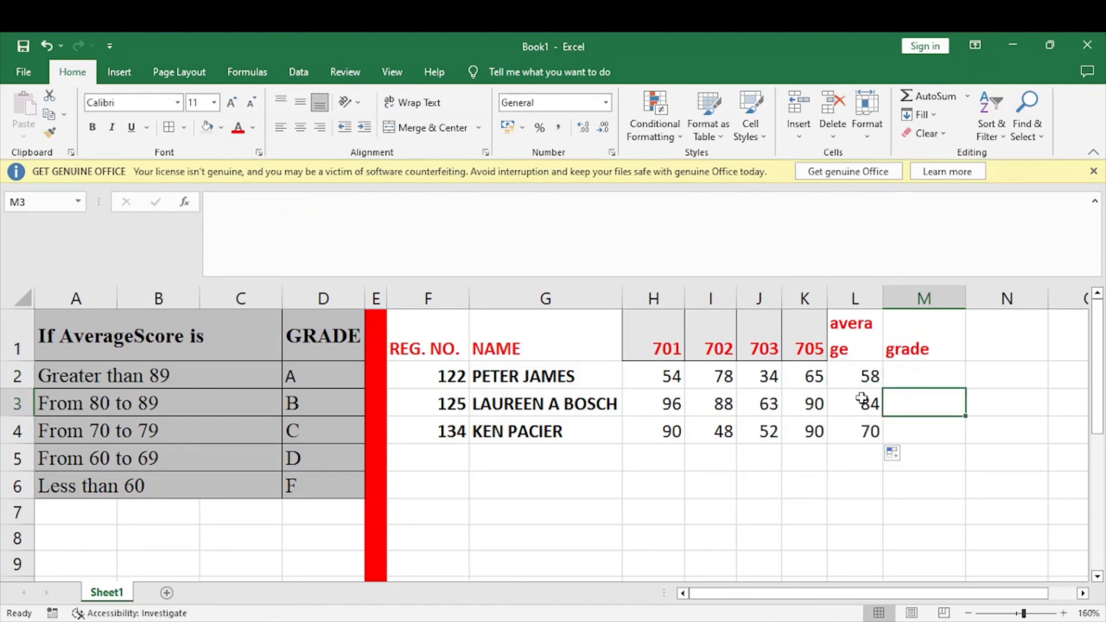
Fill the calculated average cells L2:L4 with green
{"action": "left_click_drag", "start_coordinate": [864, 370], "coordinate": [863, 429]}
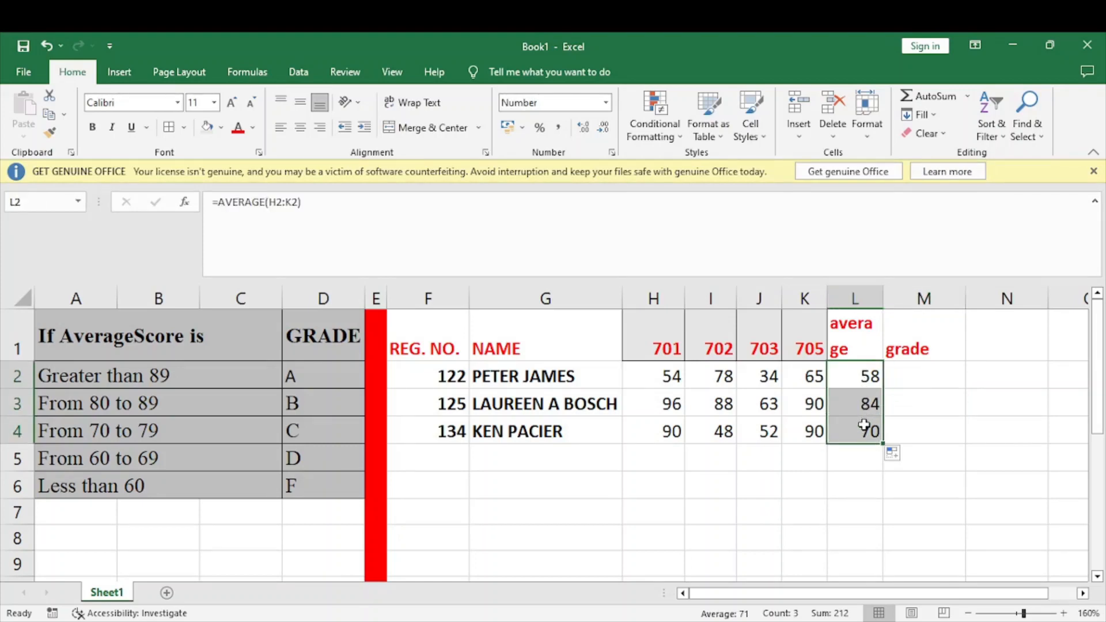
{"action": "left_click", "coordinate": [226, 130]}
{"action": "left_click", "coordinate": [225, 184]}
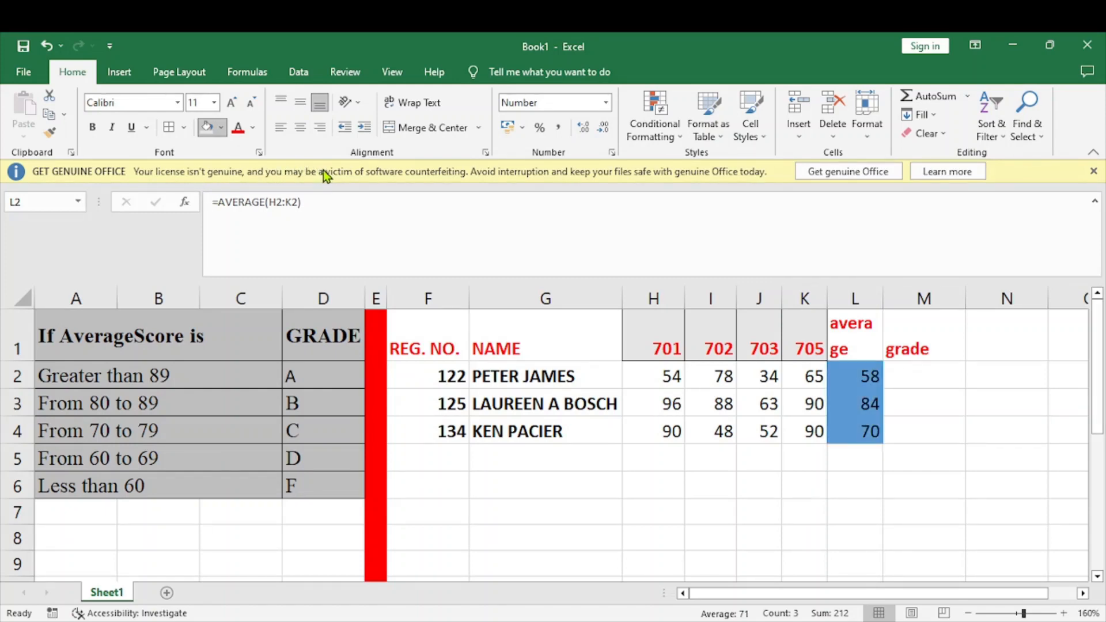
{"action": "left_click", "coordinate": [342, 172]}
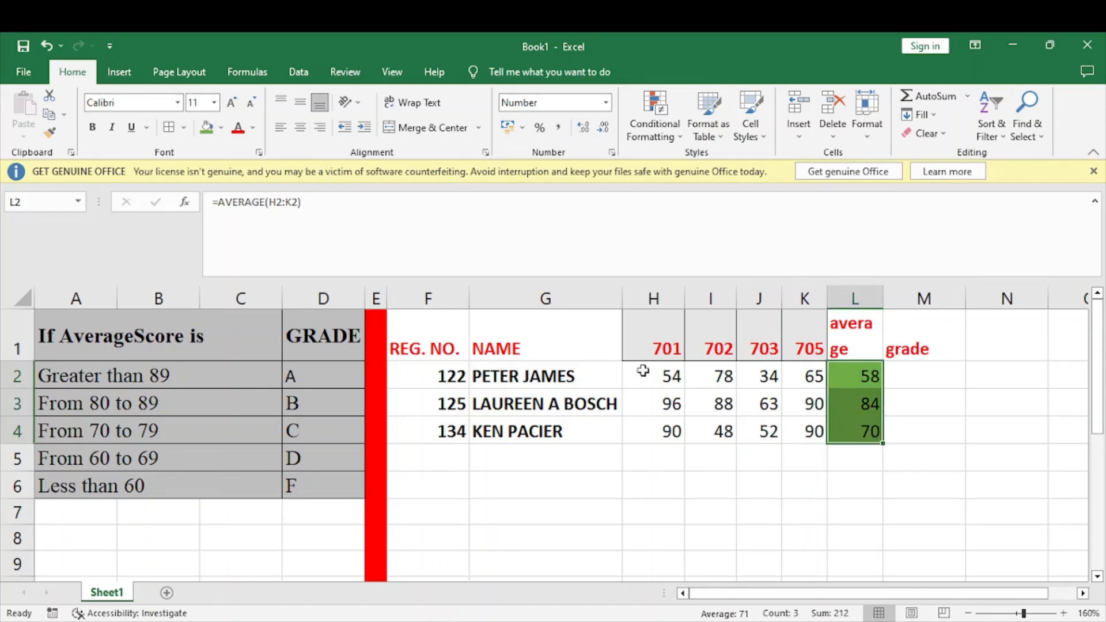
Start the grade formula in M2 with =IF(L2>89,"A", so that averages above 89 earn an A
{"action": "left_click", "coordinate": [914, 385]}
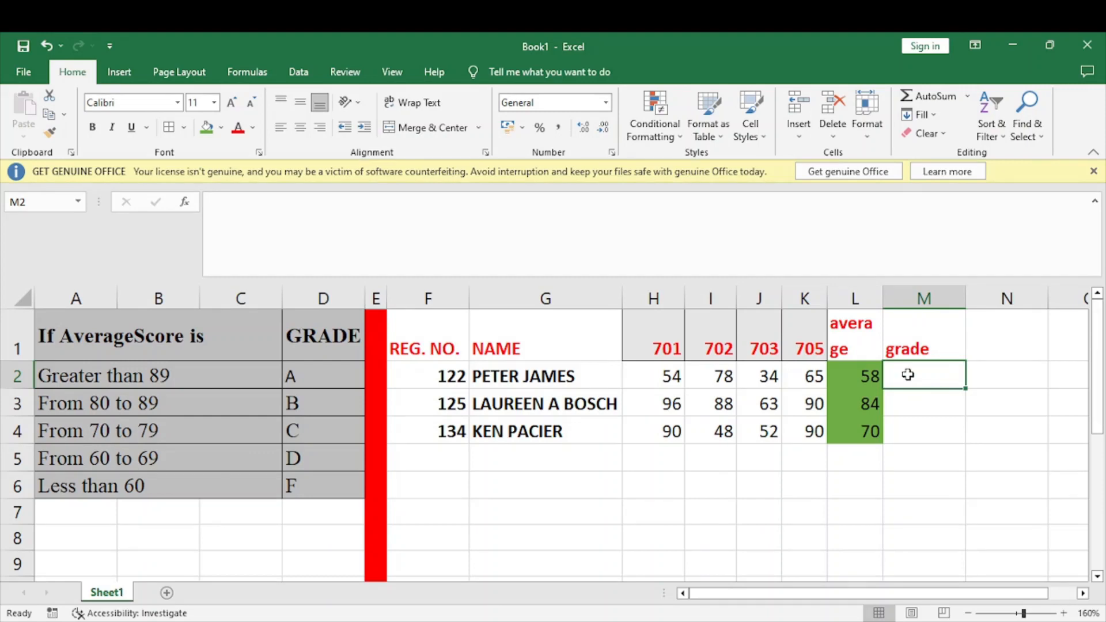
{"action": "type", "text": "="}
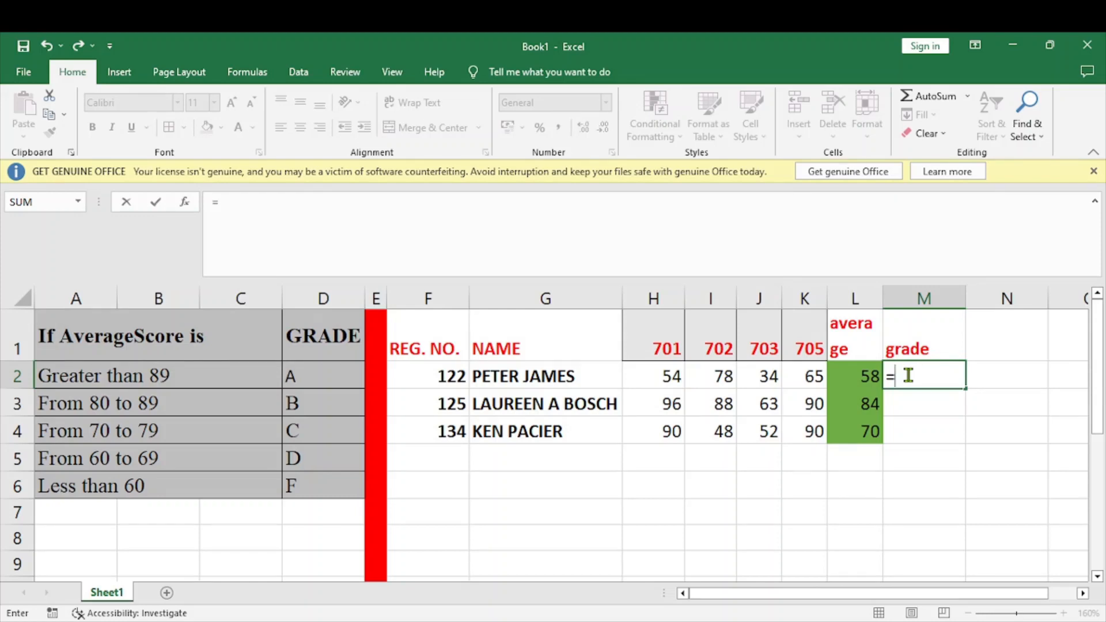
{"action": "type", "text": "IF("}
{"action": "left_click", "coordinate": [854, 380]}
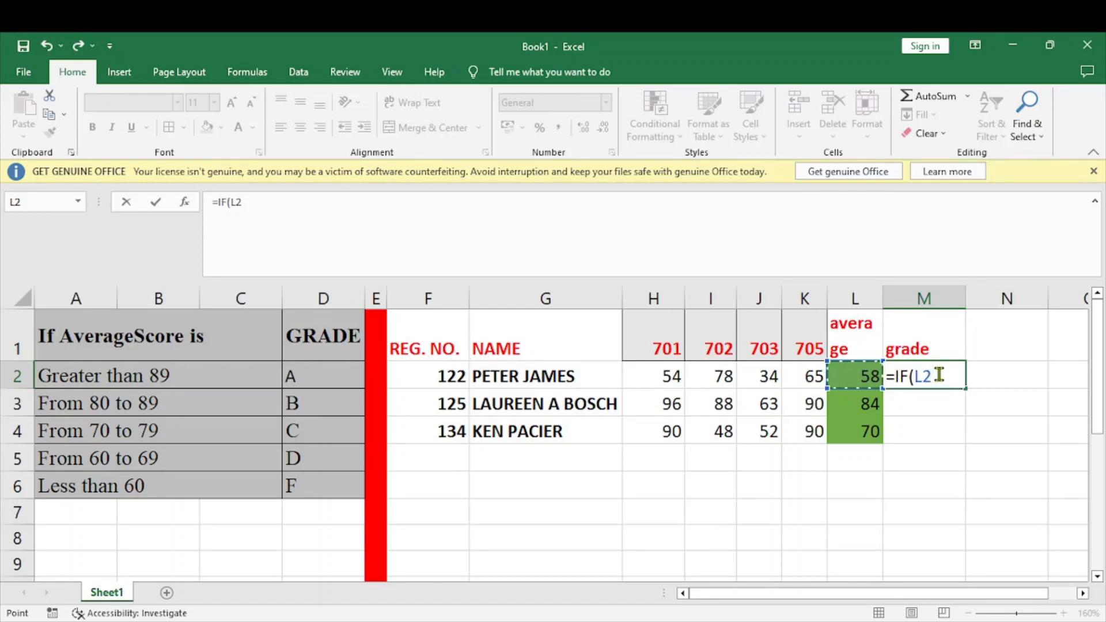
{"action": "type", "text": ">89,\"\""}
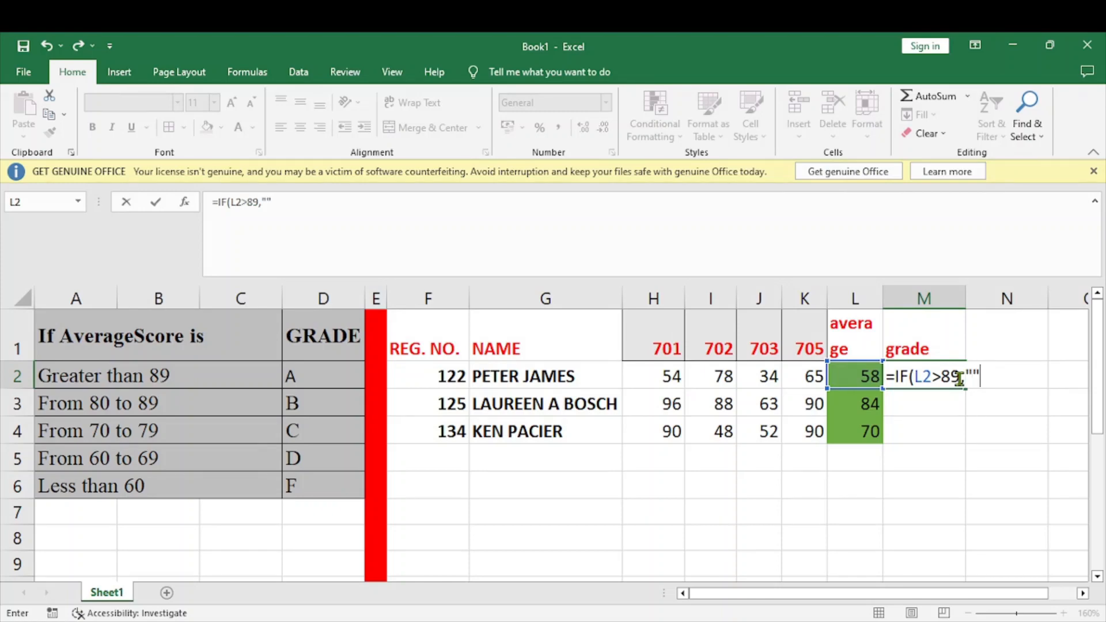
{"action": "left_click", "coordinate": [972, 376]}
{"action": "type", "text": "A"}
{"action": "left_click", "coordinate": [991, 376]}
{"action": "type", "text": ",IF"}
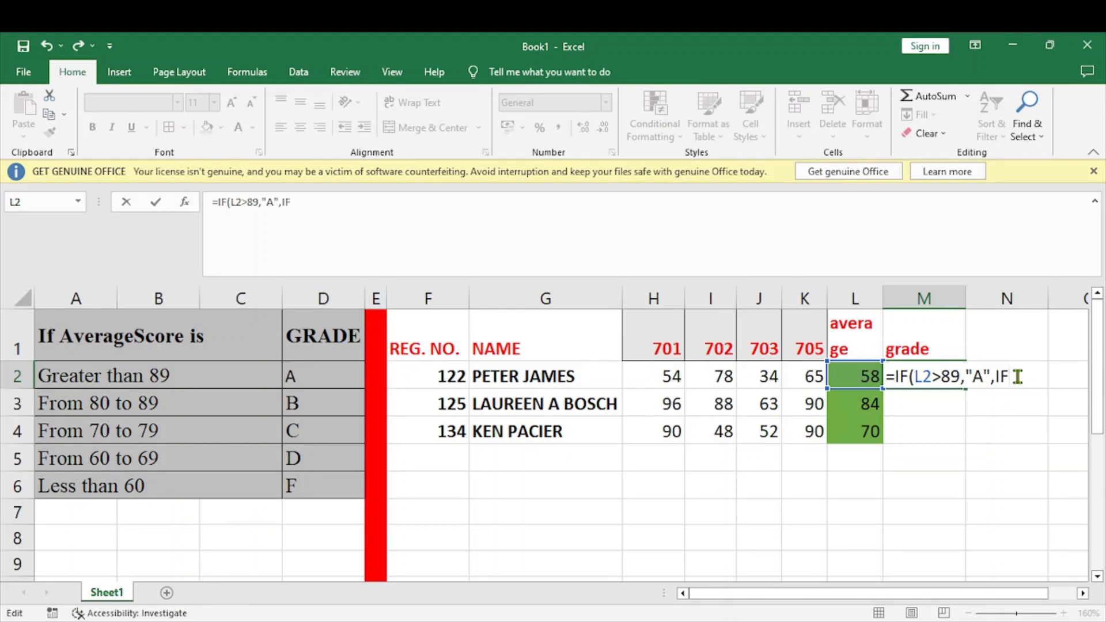
Extend the M2 grade formula with the nested condition IF(L2>79,"B" for the B grade
{"action": "type", "text": "("}
{"action": "type", "text": "L2>"}
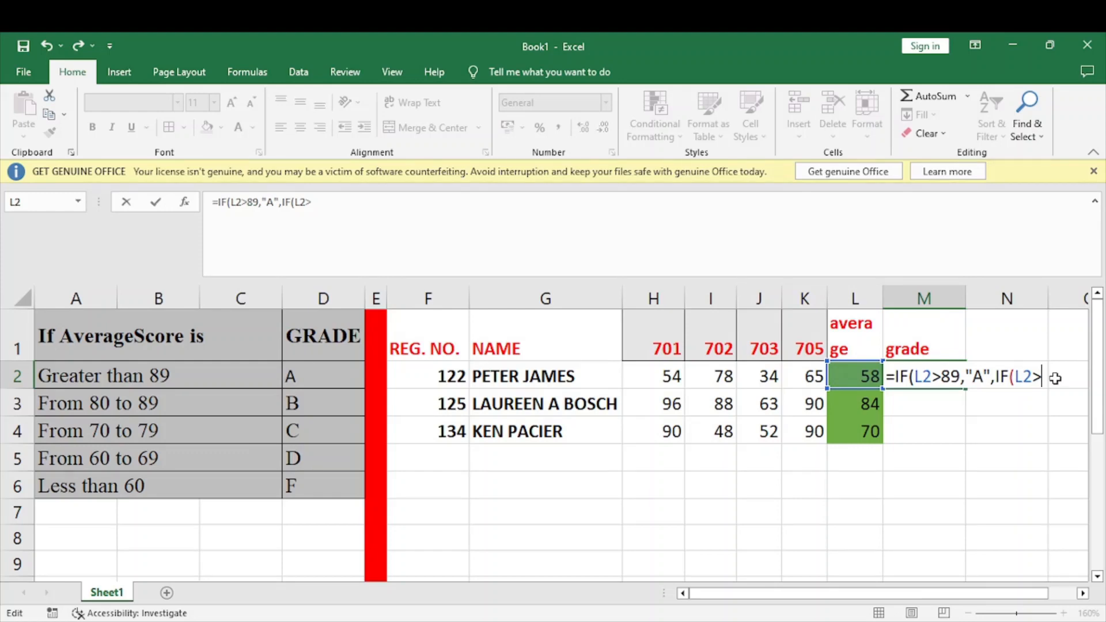
{"action": "type", "text": "79"}
{"action": "type", "text": ",\"B\"\""}
{"action": "type", "text": "B\""}
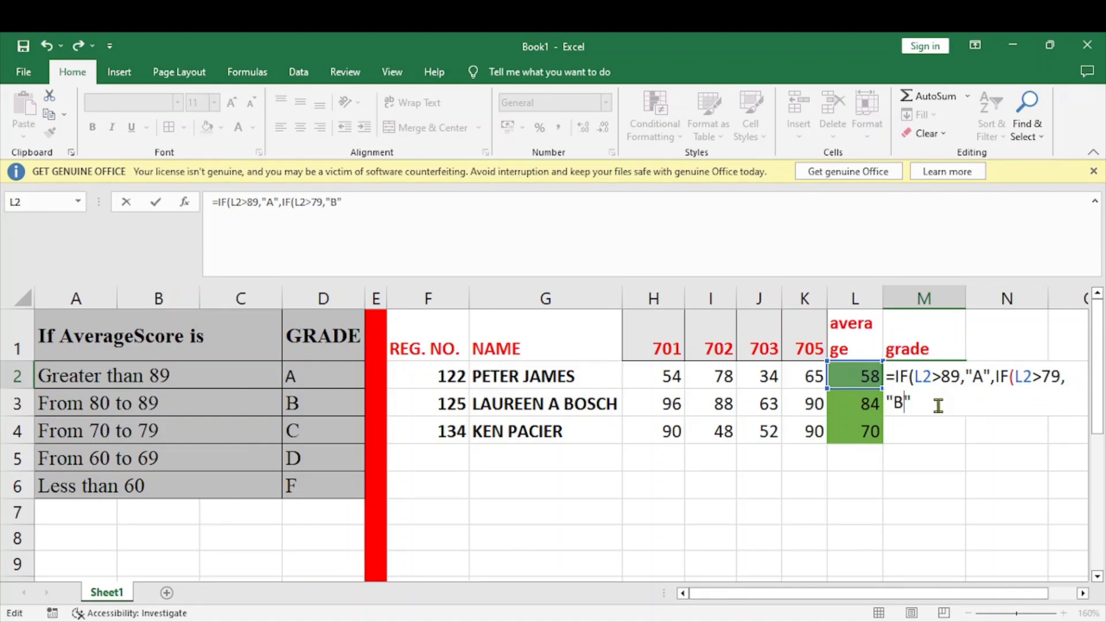
{"action": "type", "text": ",IF("}
Extend the M2 grade formula with the nested condition IF(L2>69,"C" for the C grade
{"action": "type", "text": "L2"}
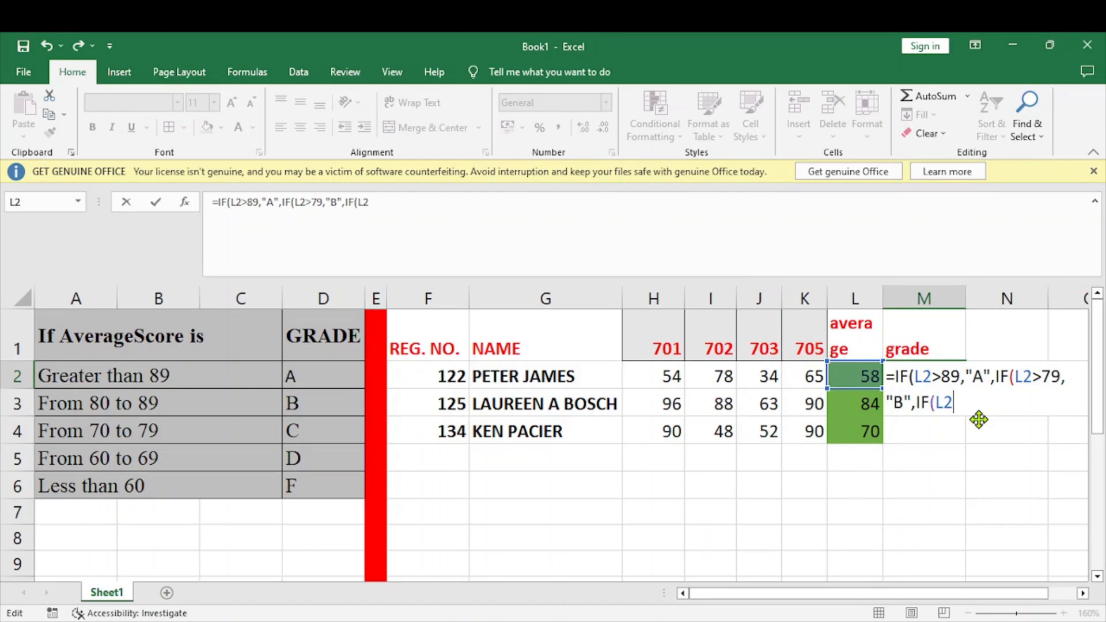
{"action": "type", "text": ">69,\"\""}
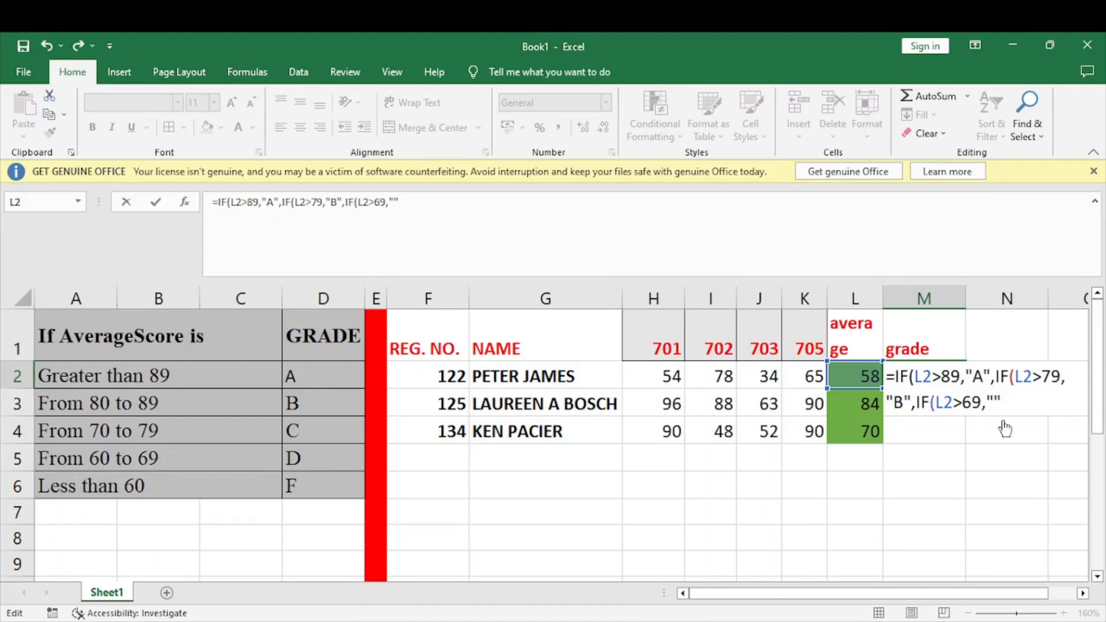
{"action": "key", "text": "Left"}
{"action": "type", "text": "C\",IF("}
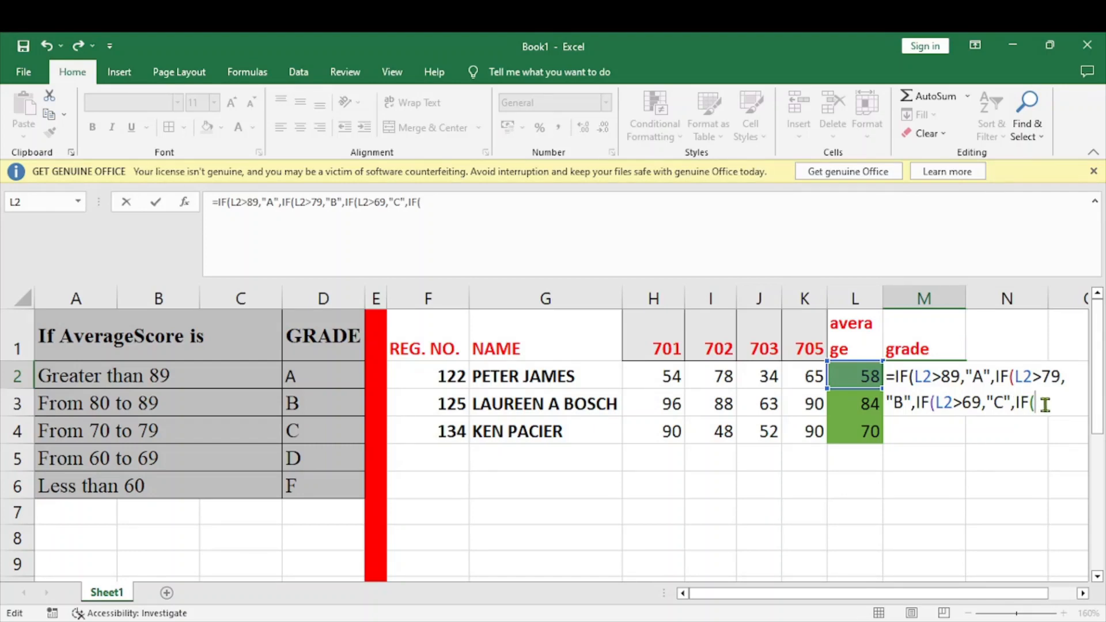
{"action": "type", "text": "L2>"}
Extend the M2 grade formula with the nested condition IF(L2>59,"D" for the D grade
{"action": "type", "text": "59"}
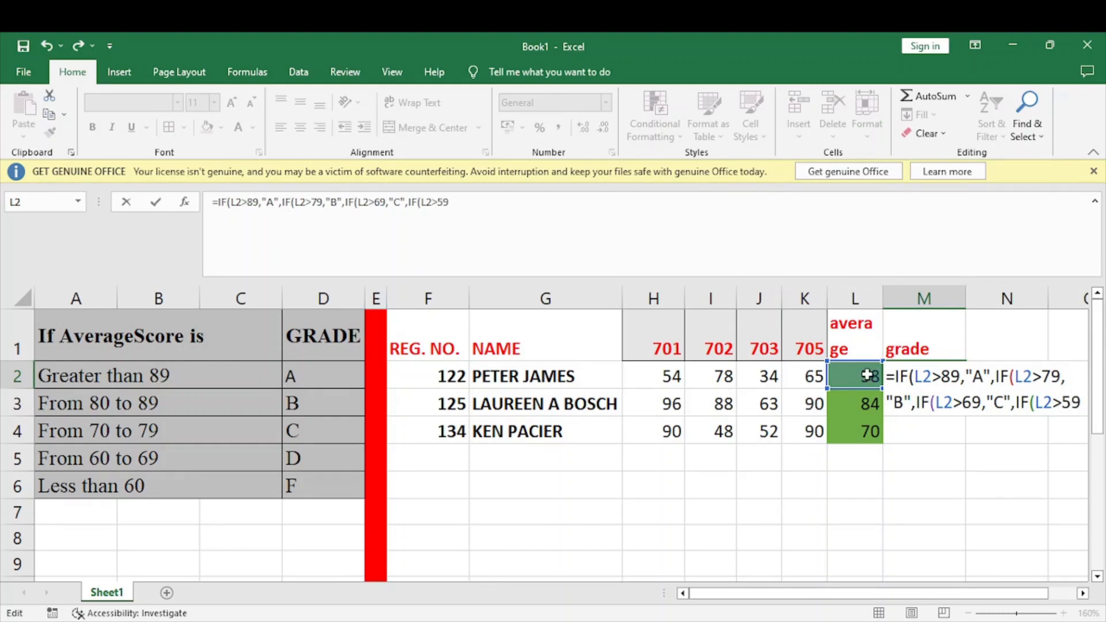
{"action": "type", "text": ","}
{"action": "type", "text": "\"\""}
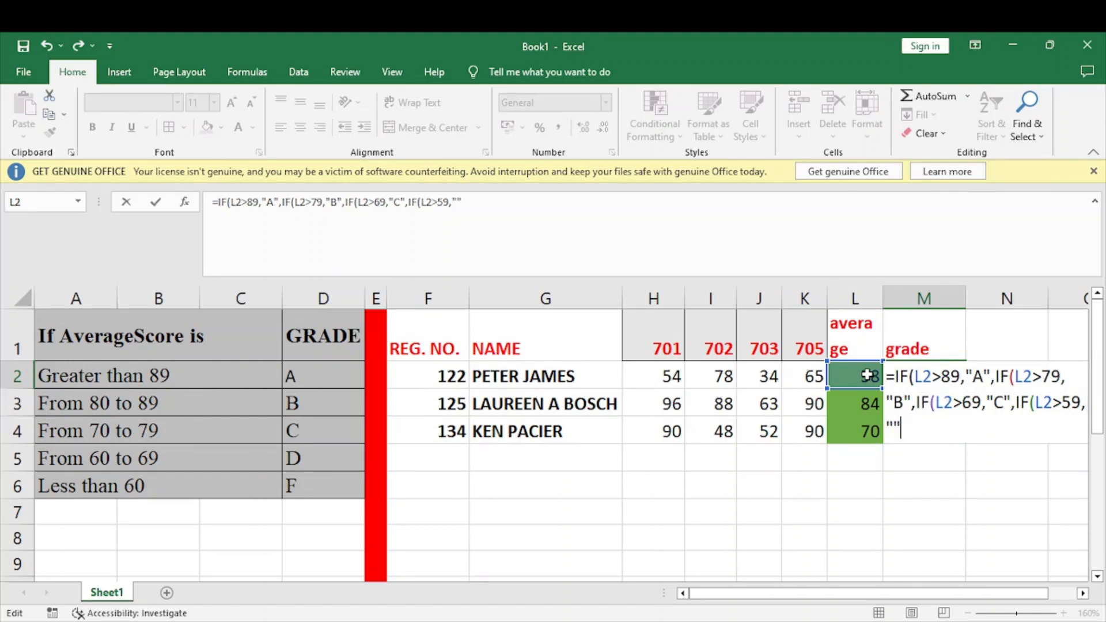
{"action": "left_click", "coordinate": [896, 426]}
{"action": "type", "text": "D\",IF"}
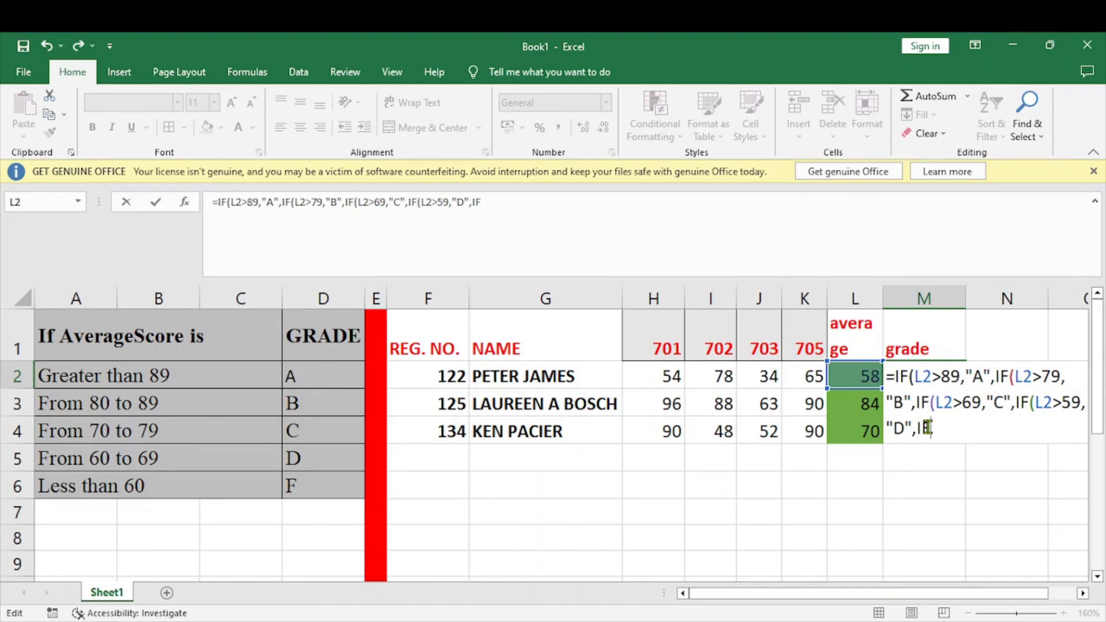
Finish the M2 grade formula with IF(L2<60,"F" for the F grade, close all five parentheses and enter it
{"action": "type", "text": "("}
{"action": "type", "text": "L2<"}
{"action": "type", "text": "60"}
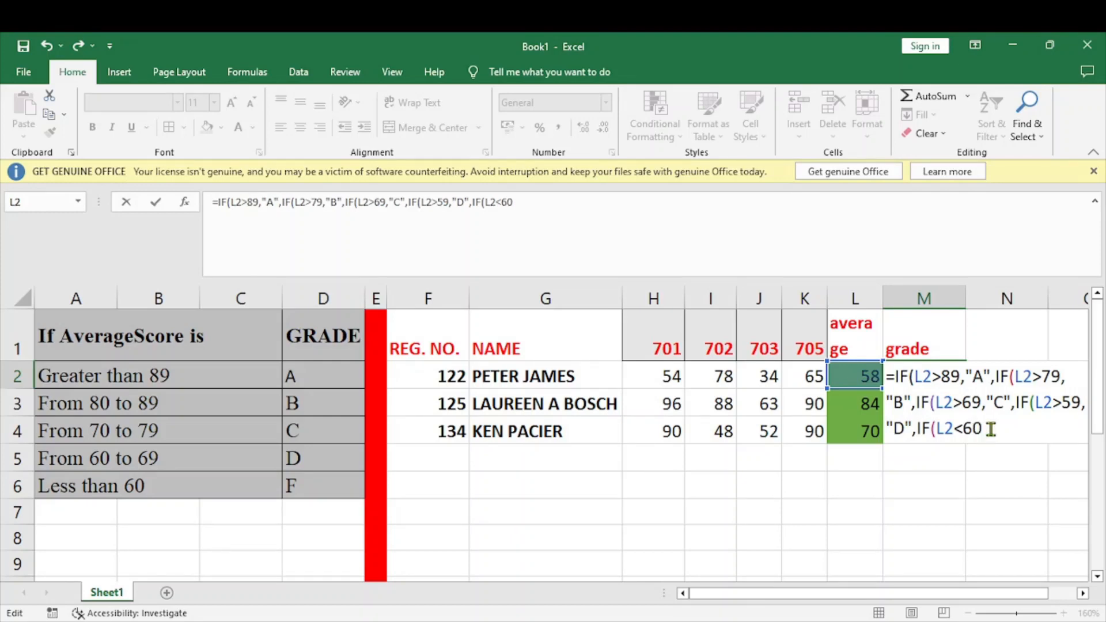
{"action": "type", "text": ",\"\""}
{"action": "type", "text": ")))))"}
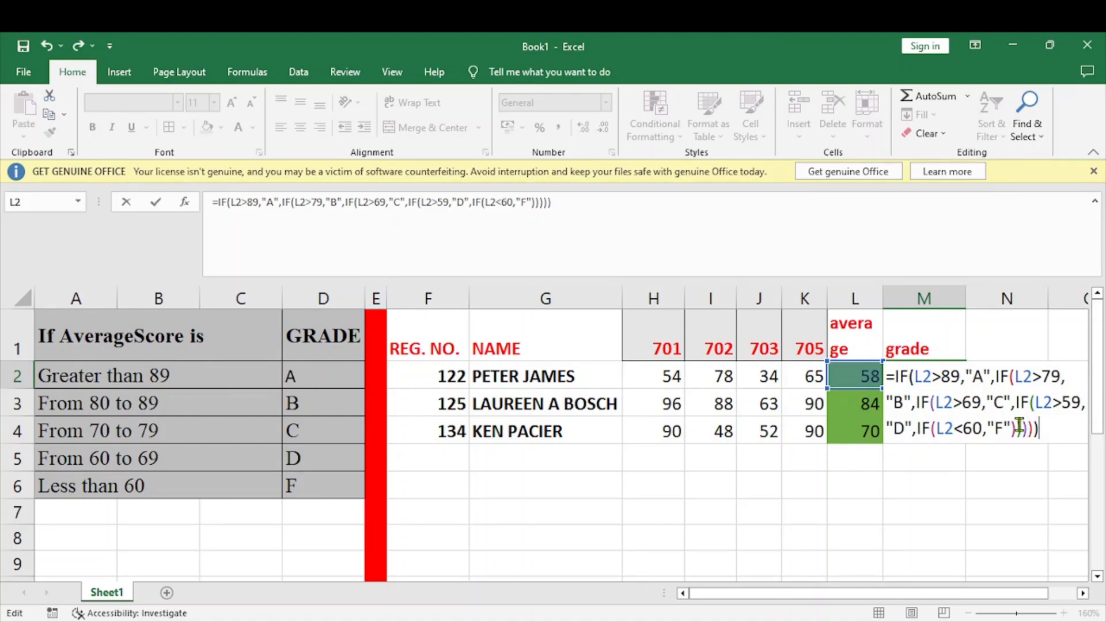
{"action": "key", "text": "Return"}
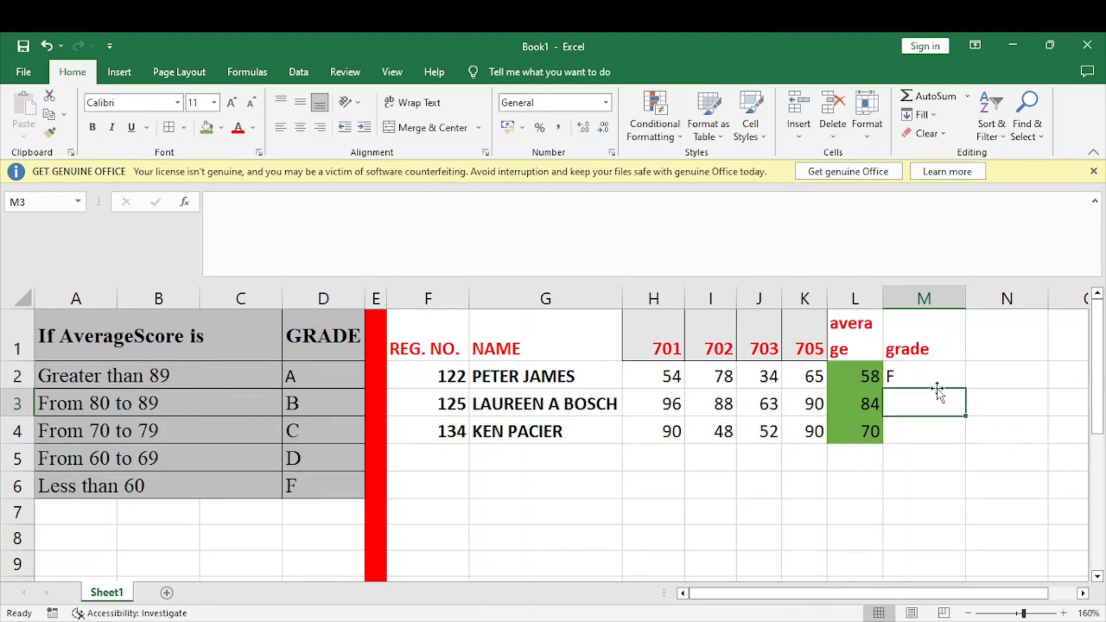
Compare the first student's average and grade in row 2 with the matching range and letter in the grading table
{"action": "left_click", "coordinate": [926, 377]}
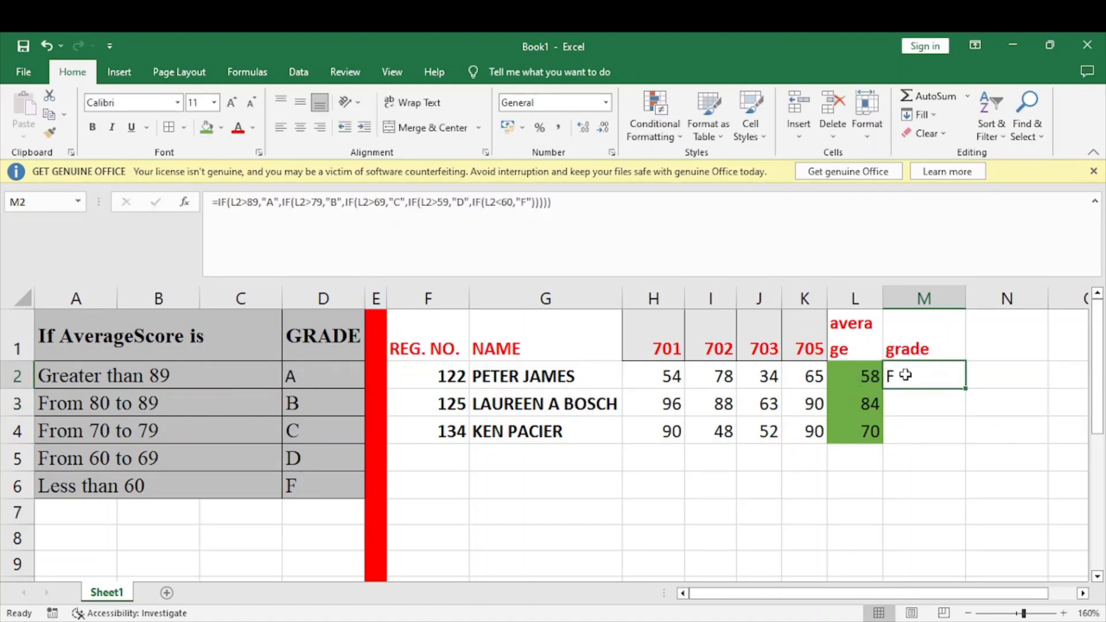
{"action": "left_click_drag", "start_coordinate": [876, 376], "coordinate": [869, 429]}
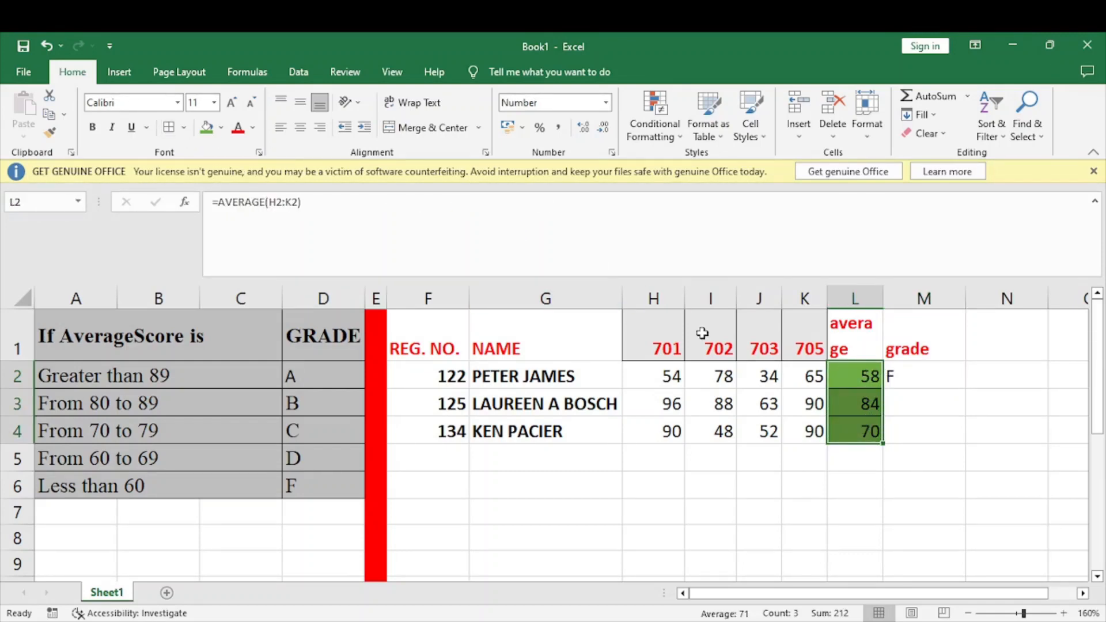
{"action": "left_click", "coordinate": [845, 375]}
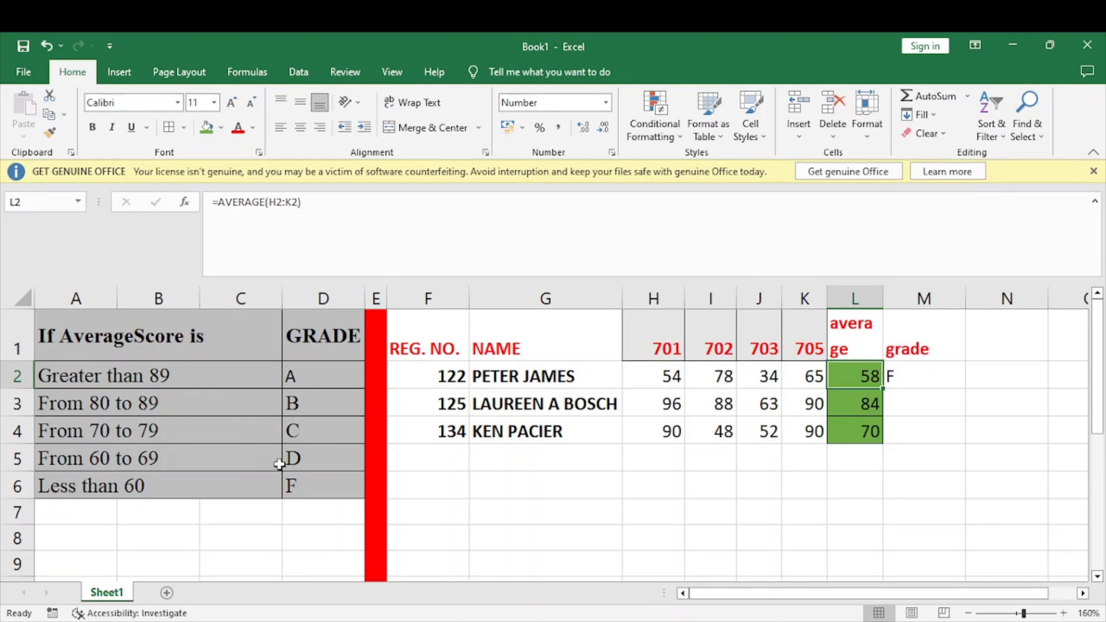
{"action": "left_click", "coordinate": [307, 486]}
{"action": "left_click", "coordinate": [198, 483]}
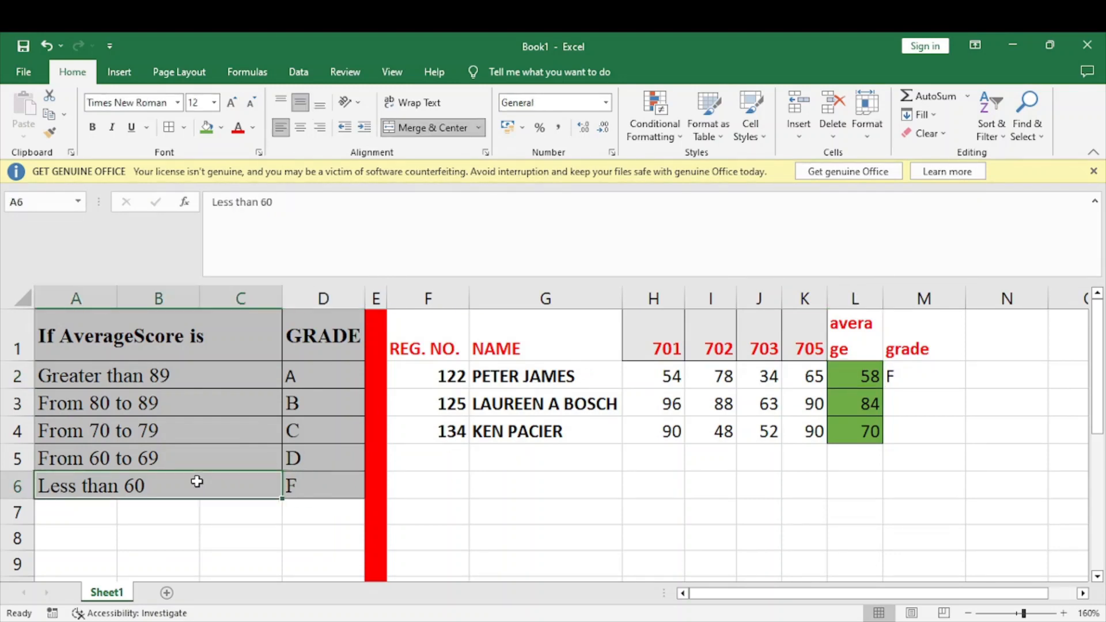
{"action": "left_click", "coordinate": [304, 482]}
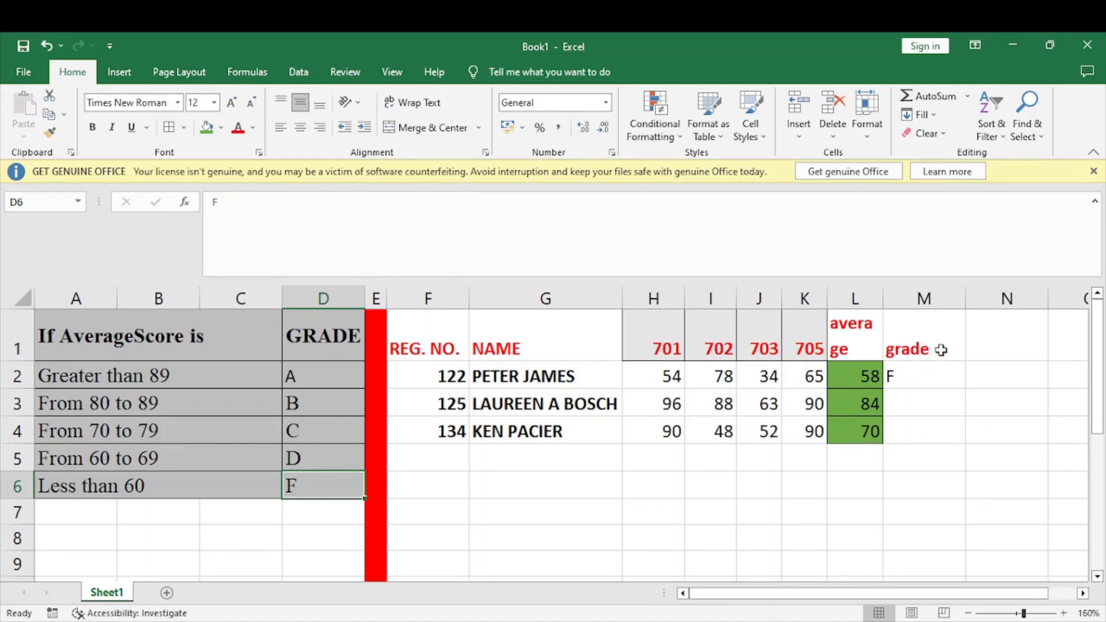
Copy the grade formula from M2 down to M4 and check the remaining students' averages against the grading table
{"action": "left_click", "coordinate": [924, 371]}
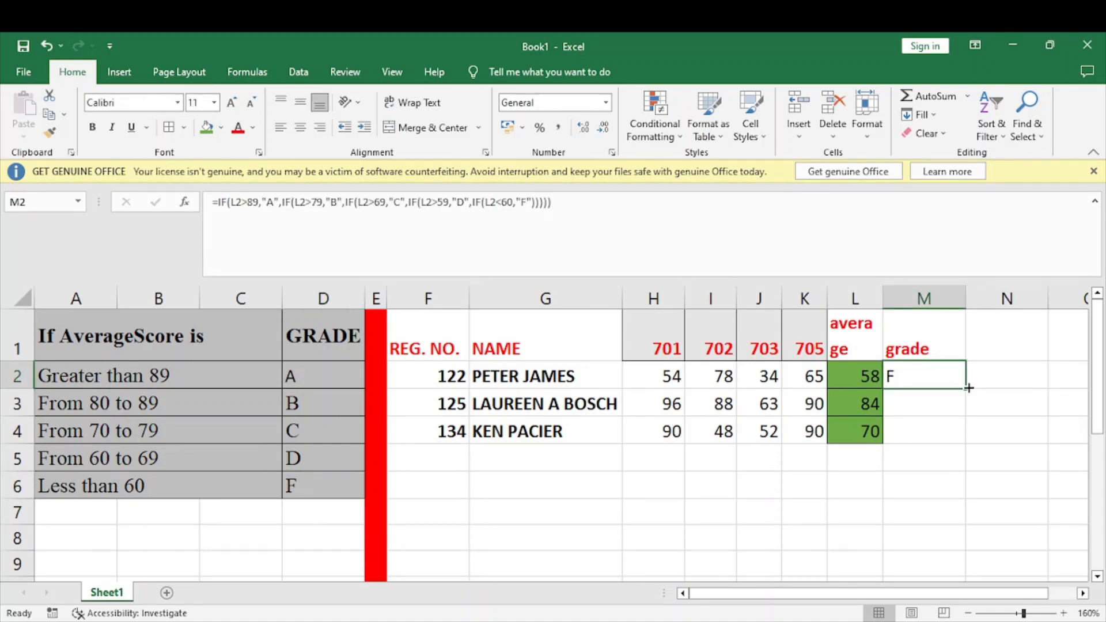
{"action": "left_click_drag", "start_coordinate": [965, 388], "coordinate": [960, 439]}
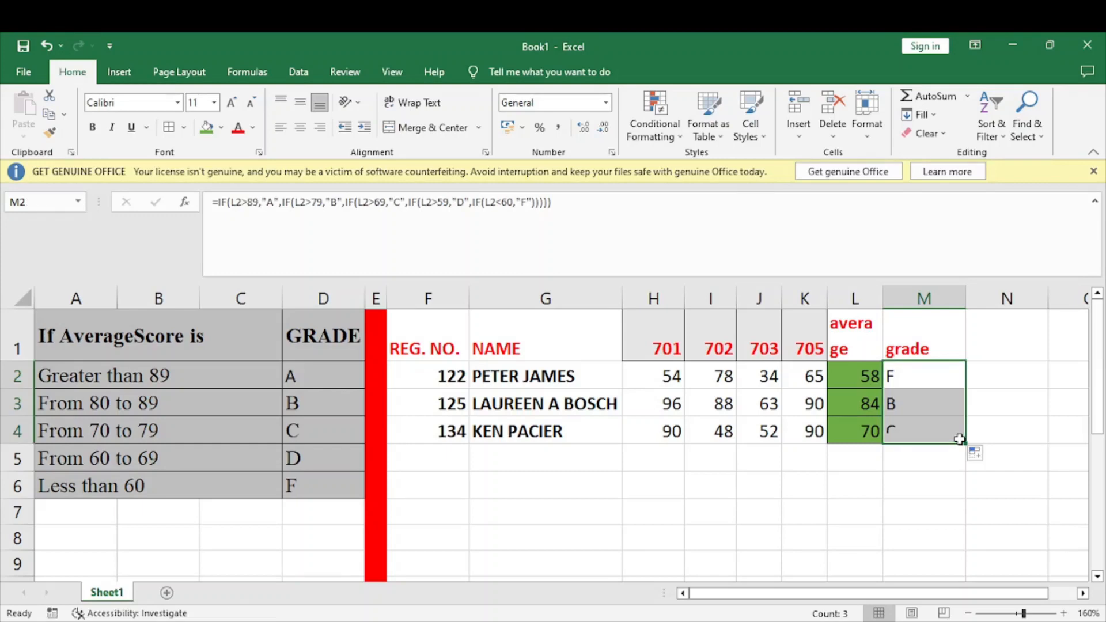
{"action": "left_click", "coordinate": [861, 393]}
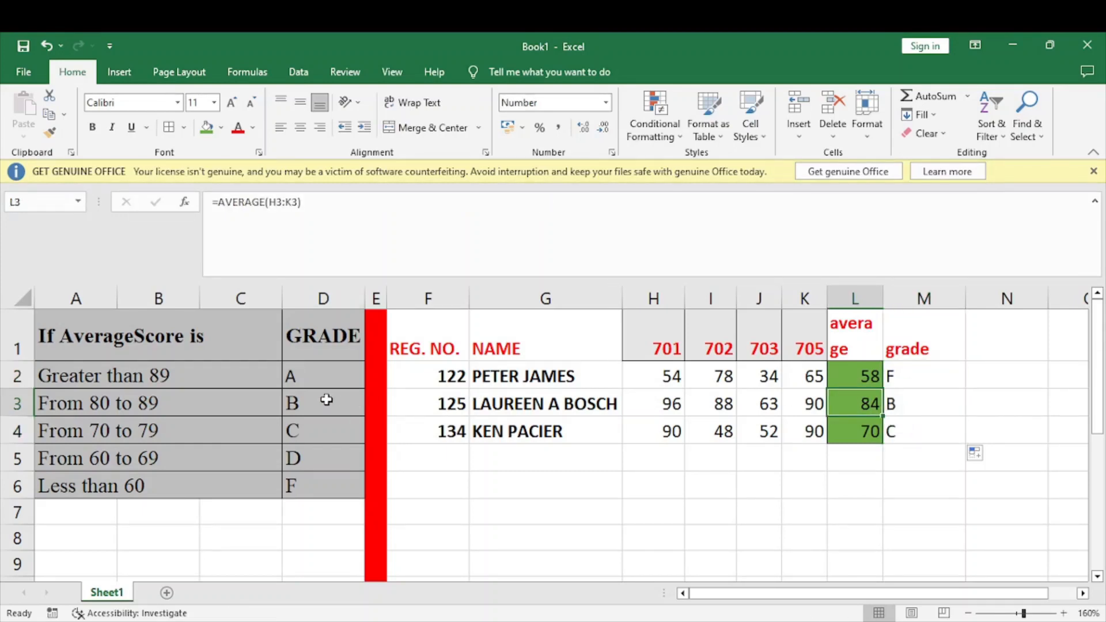
{"action": "left_click", "coordinate": [860, 428]}
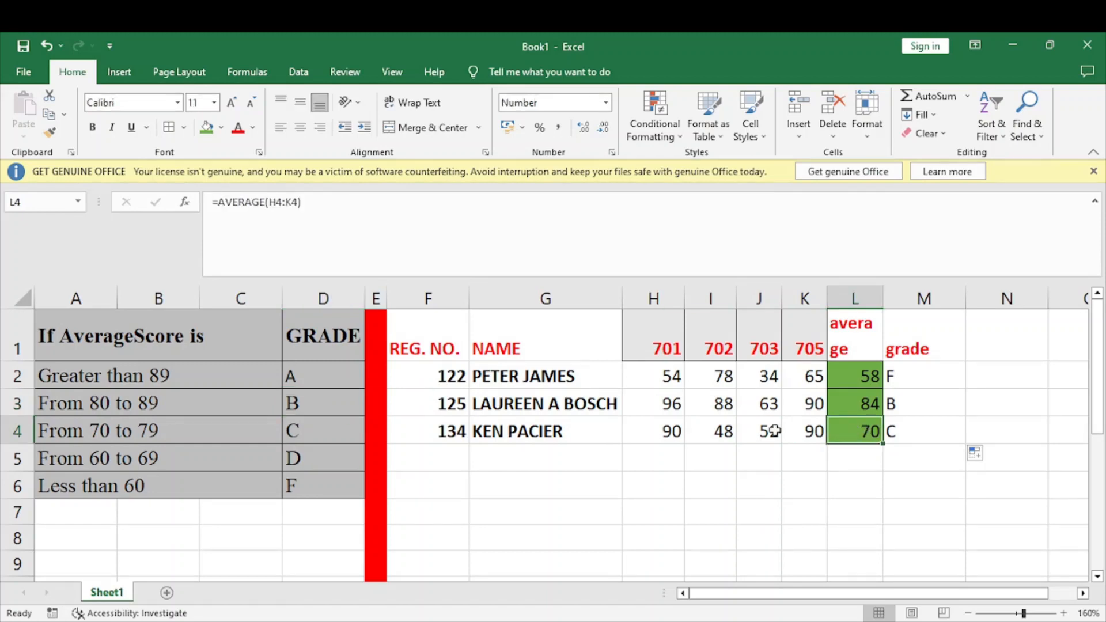
{"action": "left_click", "coordinate": [319, 426]}
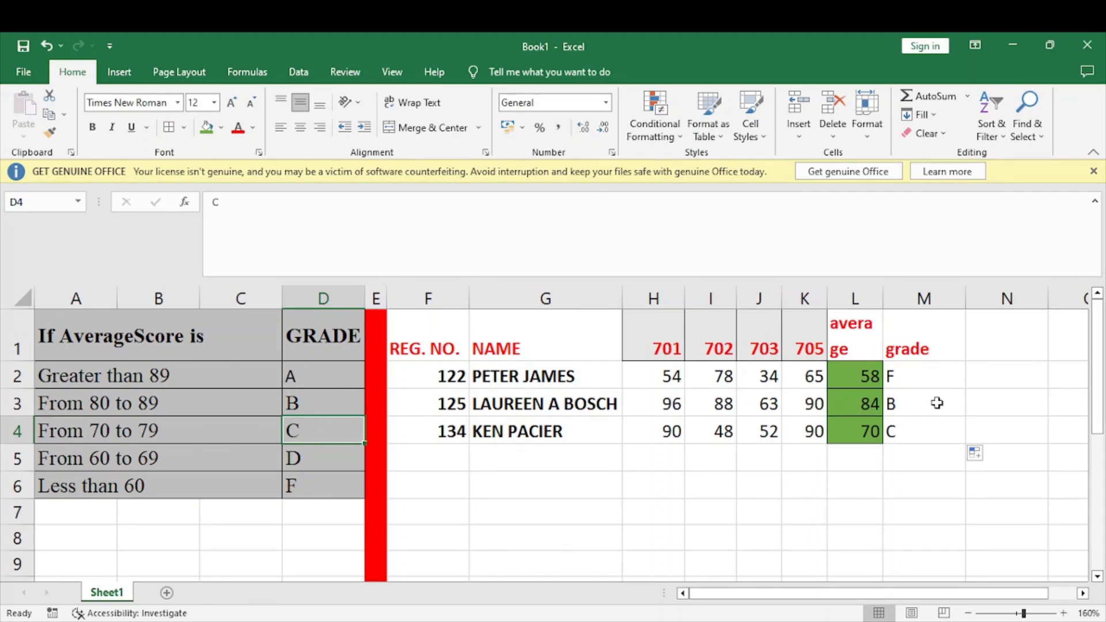
{"action": "left_click", "coordinate": [755, 620]}
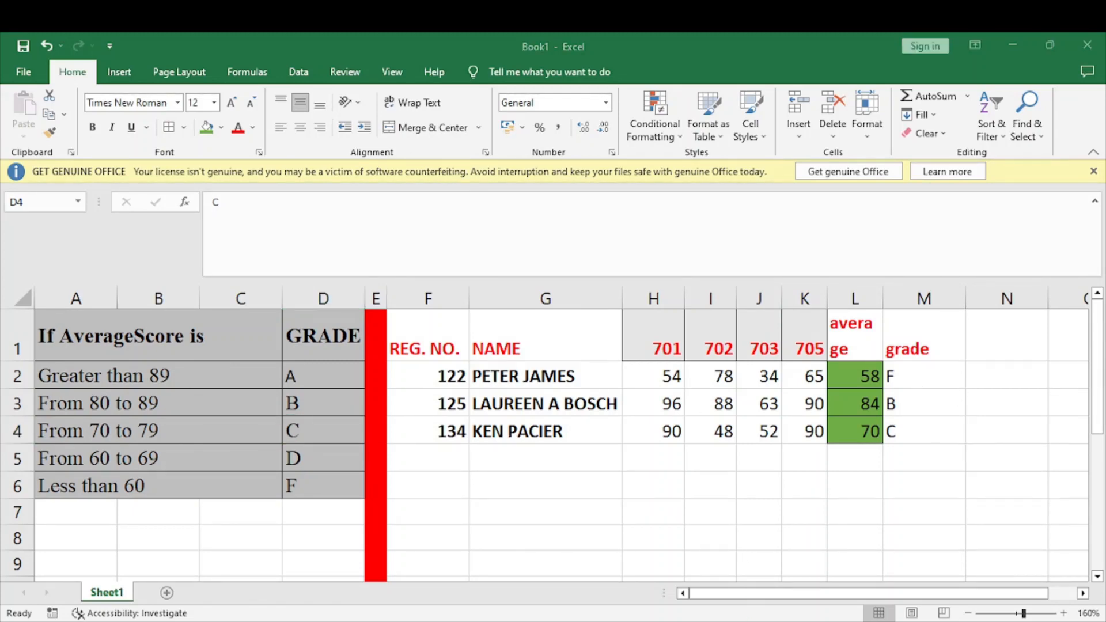